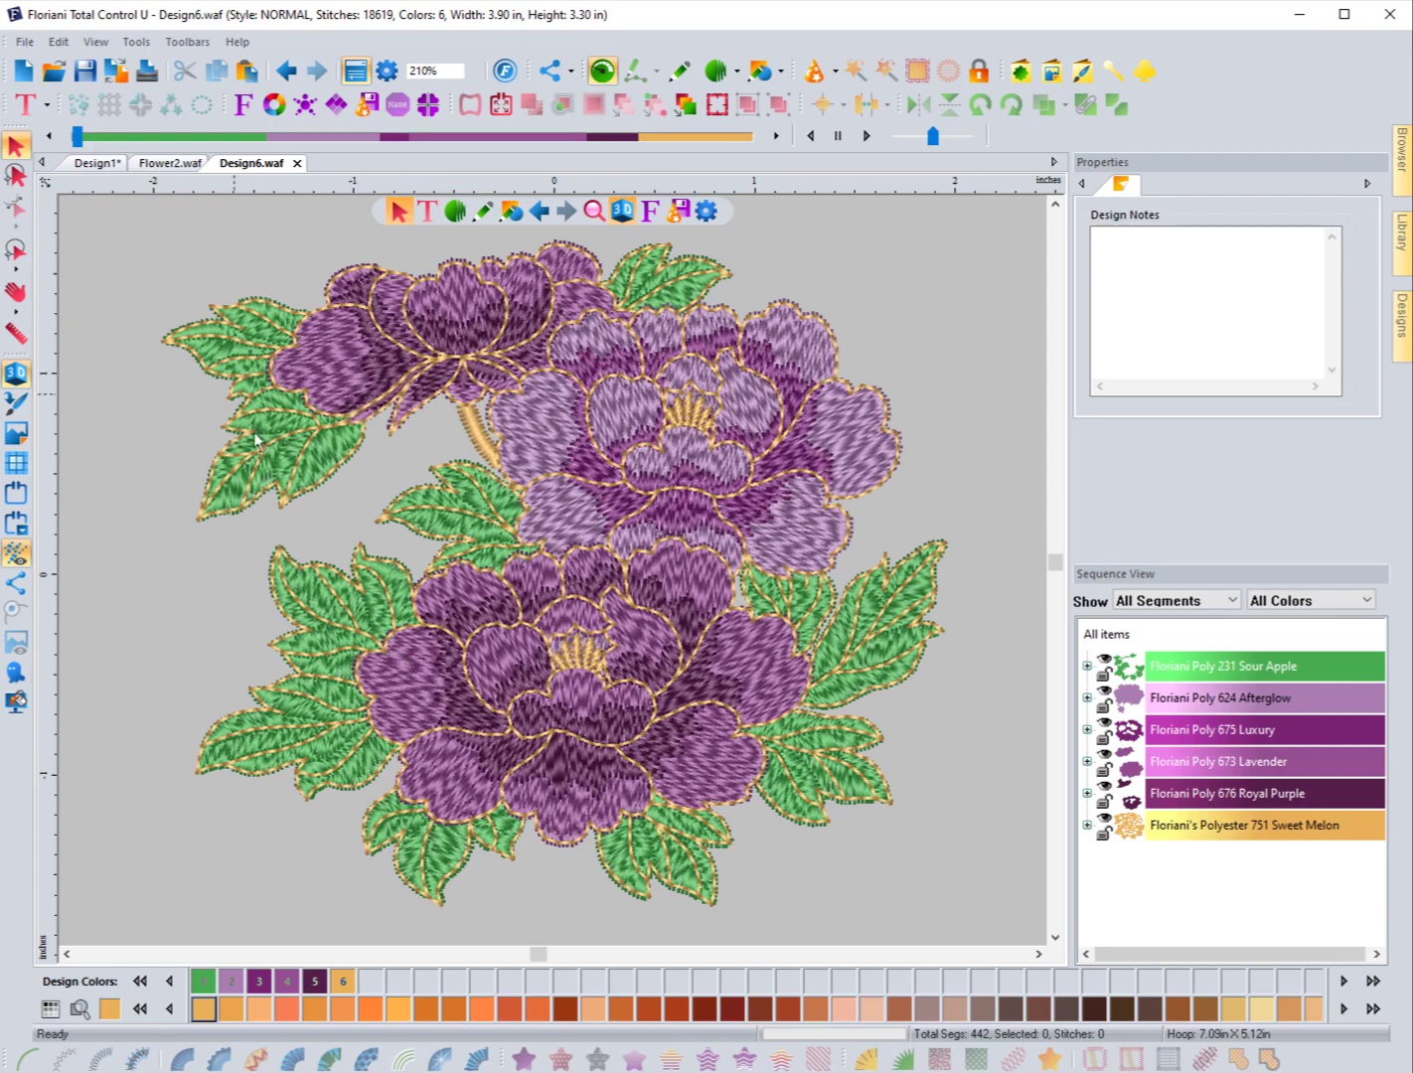
Step: Start Save2Sew for the flower design with the Knit-Tshirt - I Digitized fabric and all new style settings enabled
{"action": "left_click", "coordinate": [25, 43]}
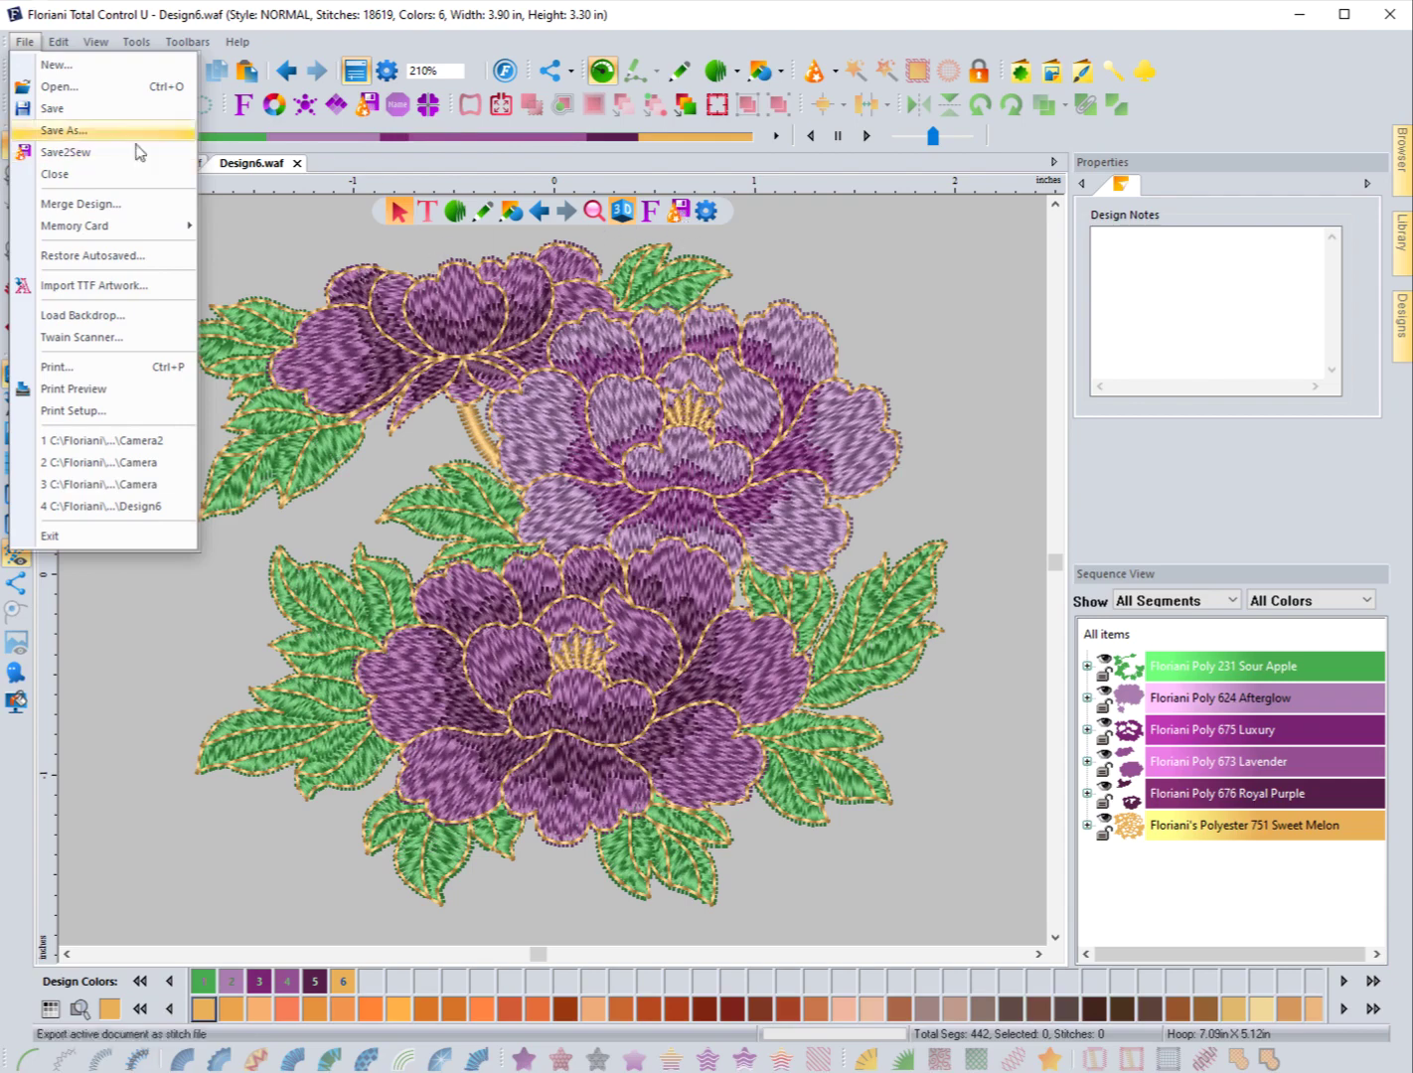
{"action": "left_click", "coordinate": [85, 159]}
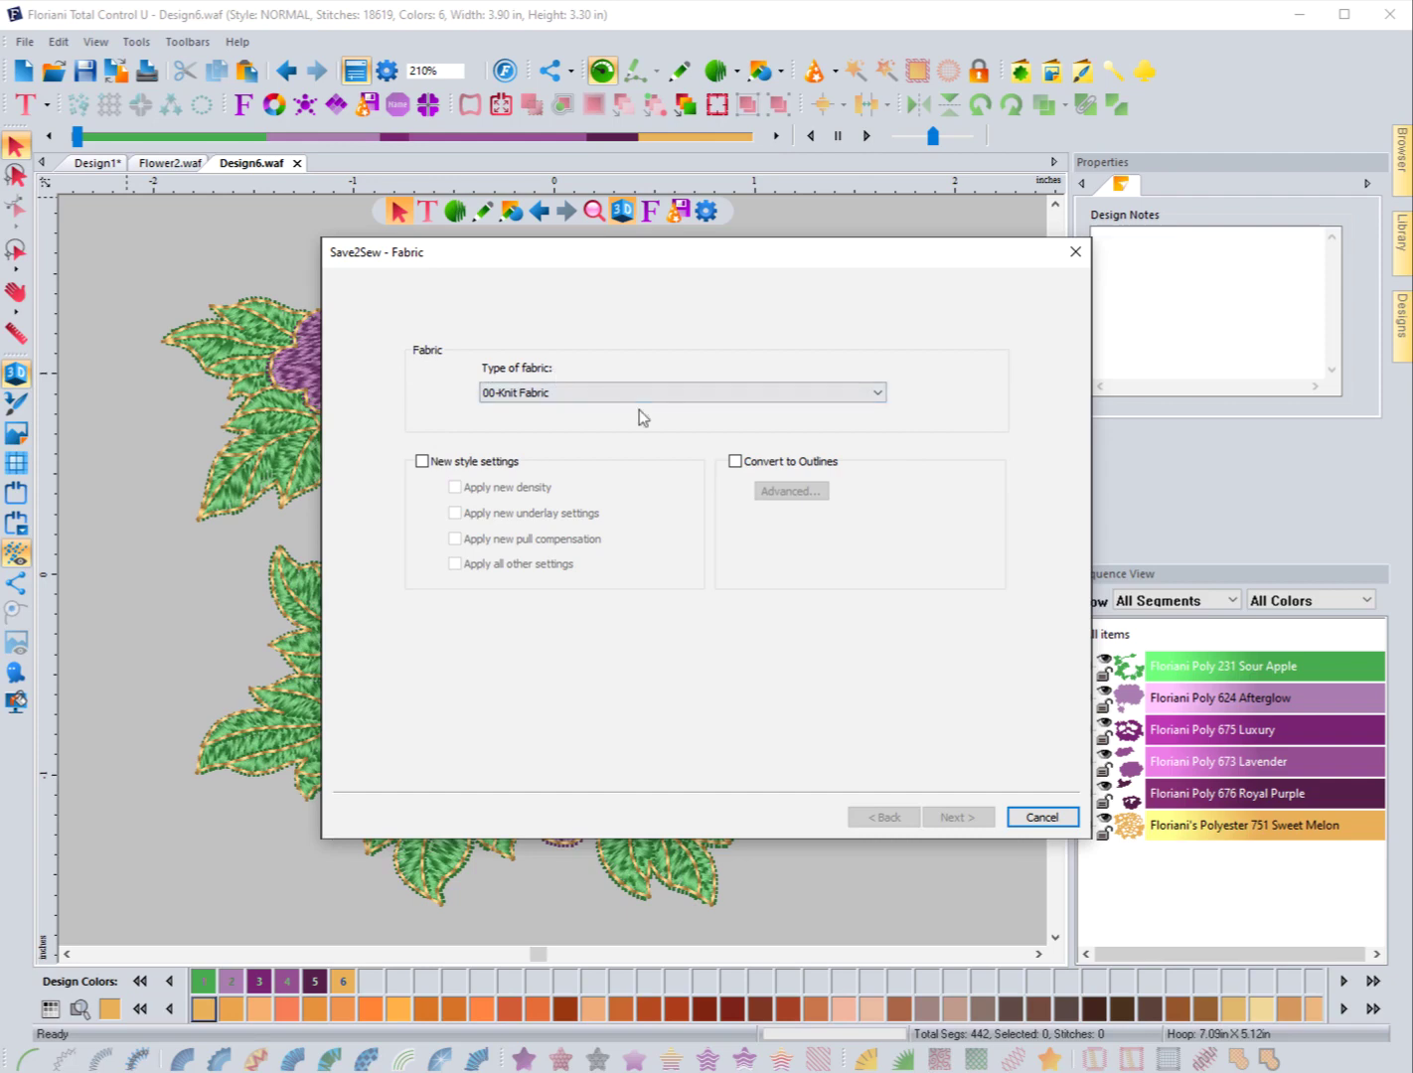
{"action": "left_click", "coordinate": [682, 401]}
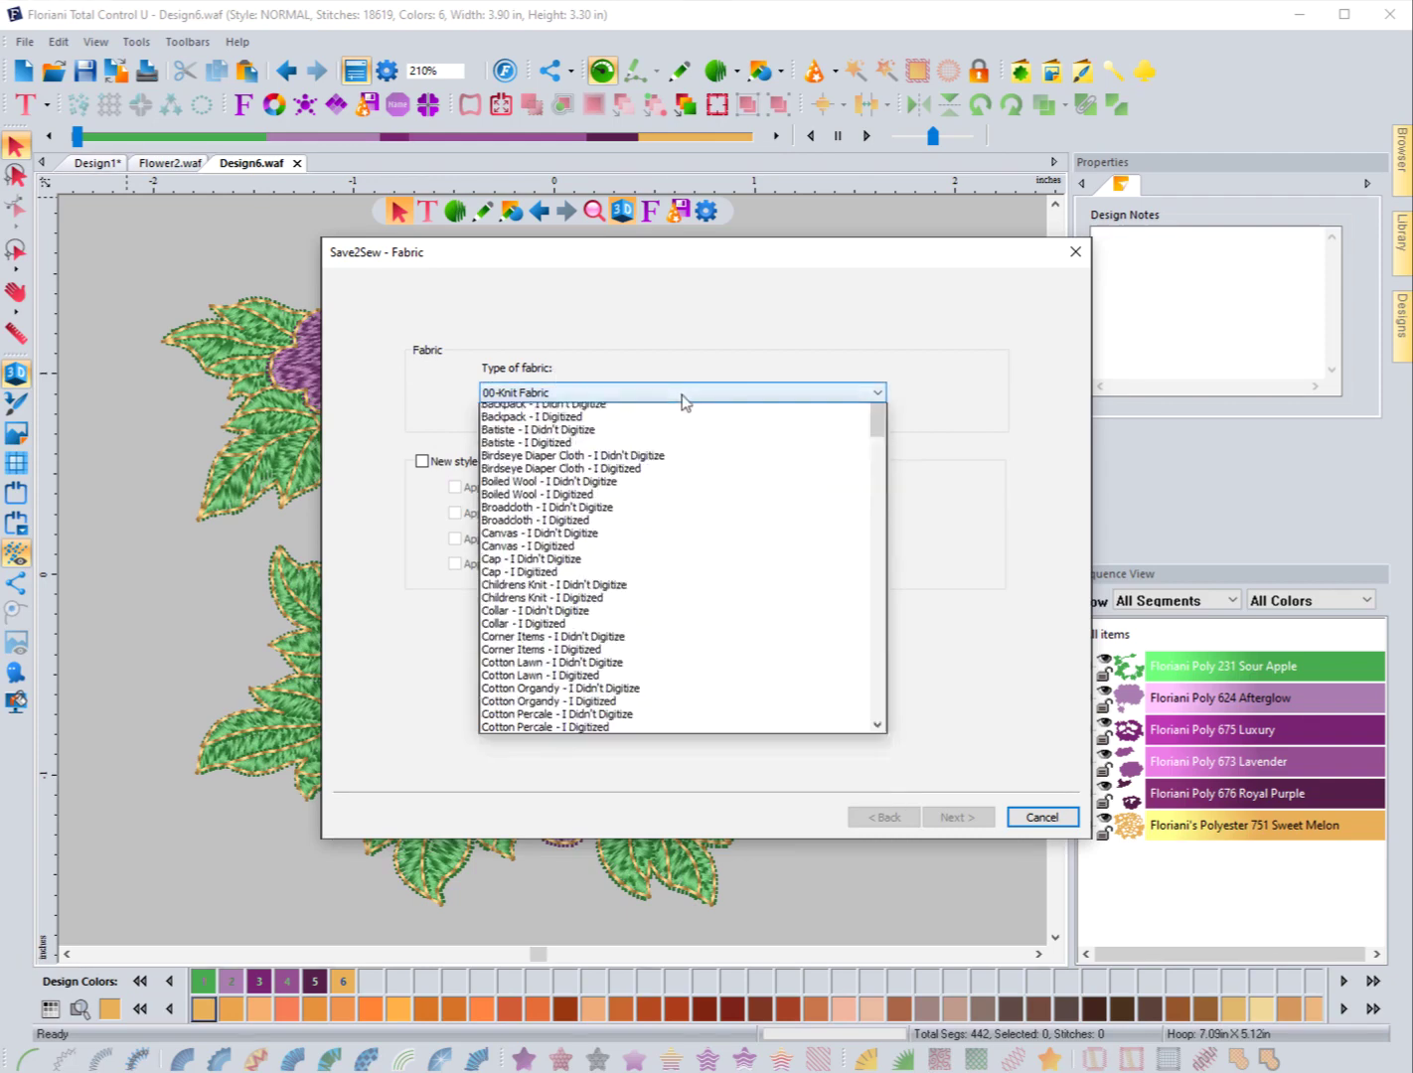
{"action": "scroll", "coordinate": [646, 626], "scroll_direction": "down", "scroll_amount": 6}
{"action": "scroll", "coordinate": [645, 628], "scroll_direction": "down", "scroll_amount": 10}
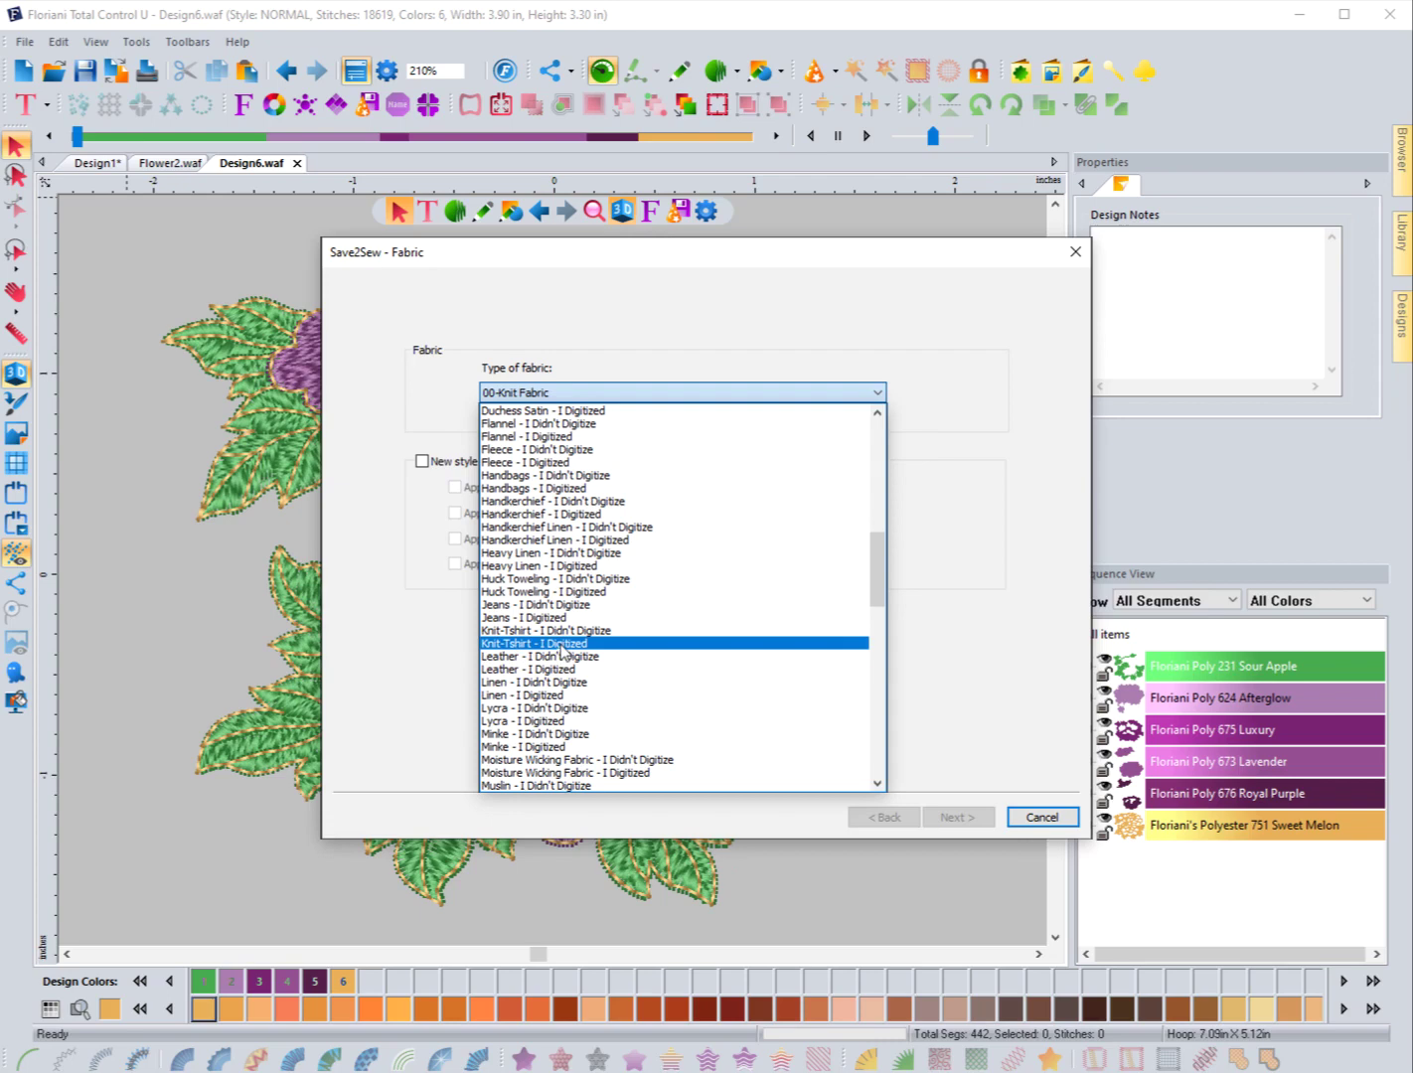
{"action": "left_click", "coordinate": [560, 644]}
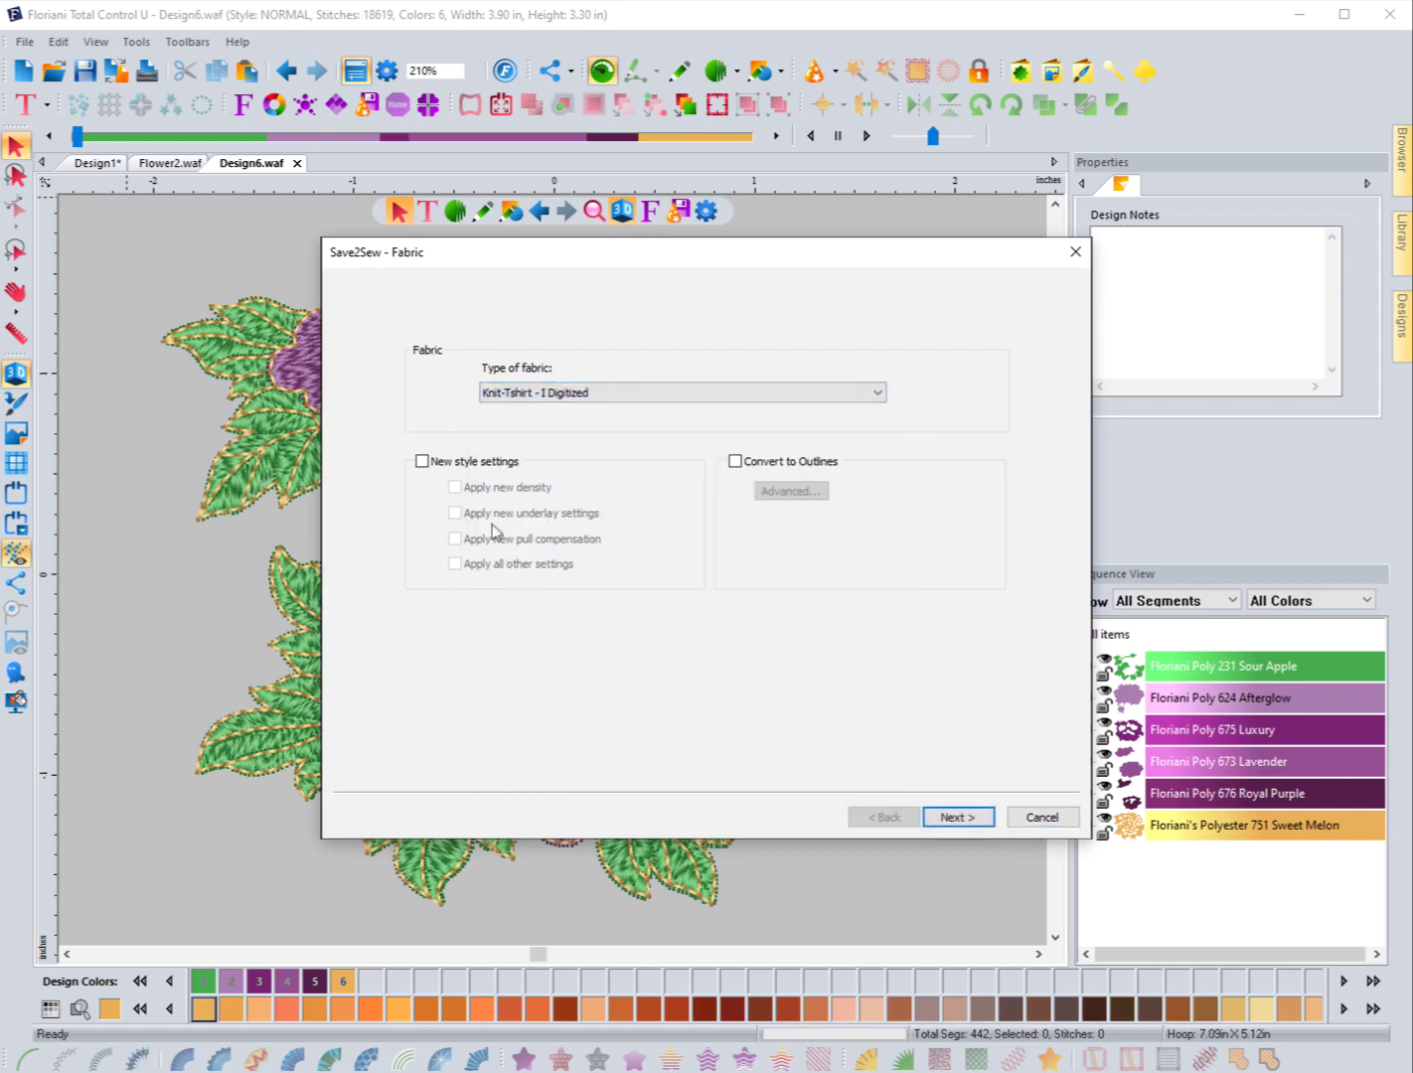
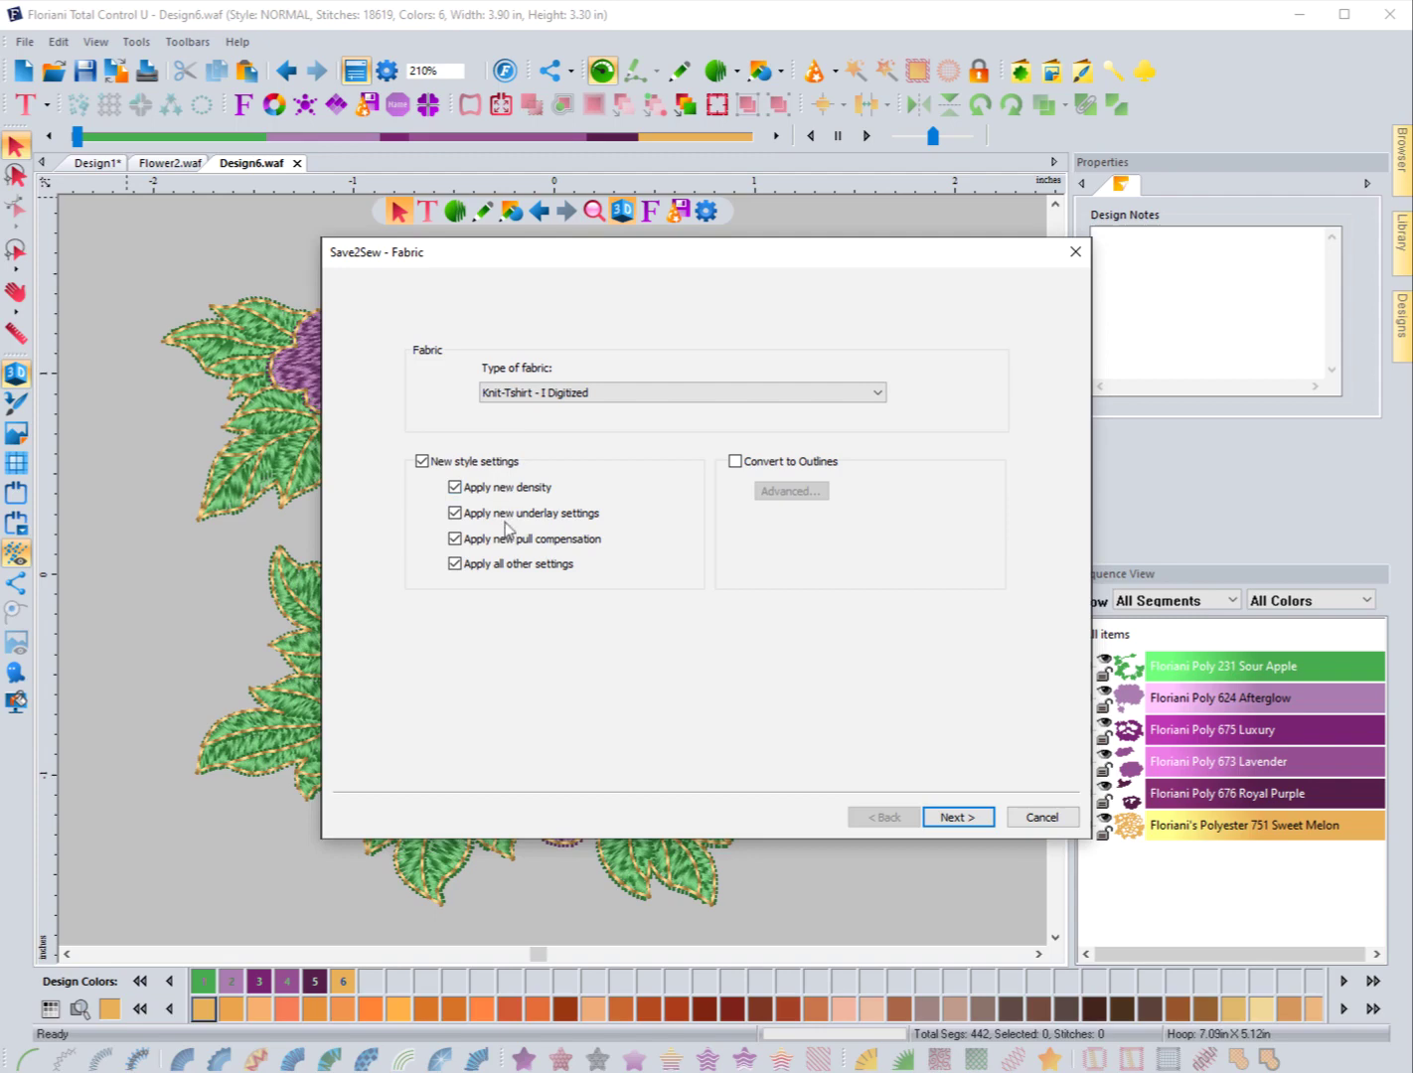
{"action": "left_click", "coordinate": [454, 542]}
{"action": "left_click", "coordinate": [455, 539]}
Step: Examine the Convert to Outlines options, including the Remove Underlay choices, and cancel the options dialog
{"action": "left_click", "coordinate": [735, 462]}
{"action": "left_click", "coordinate": [785, 492]}
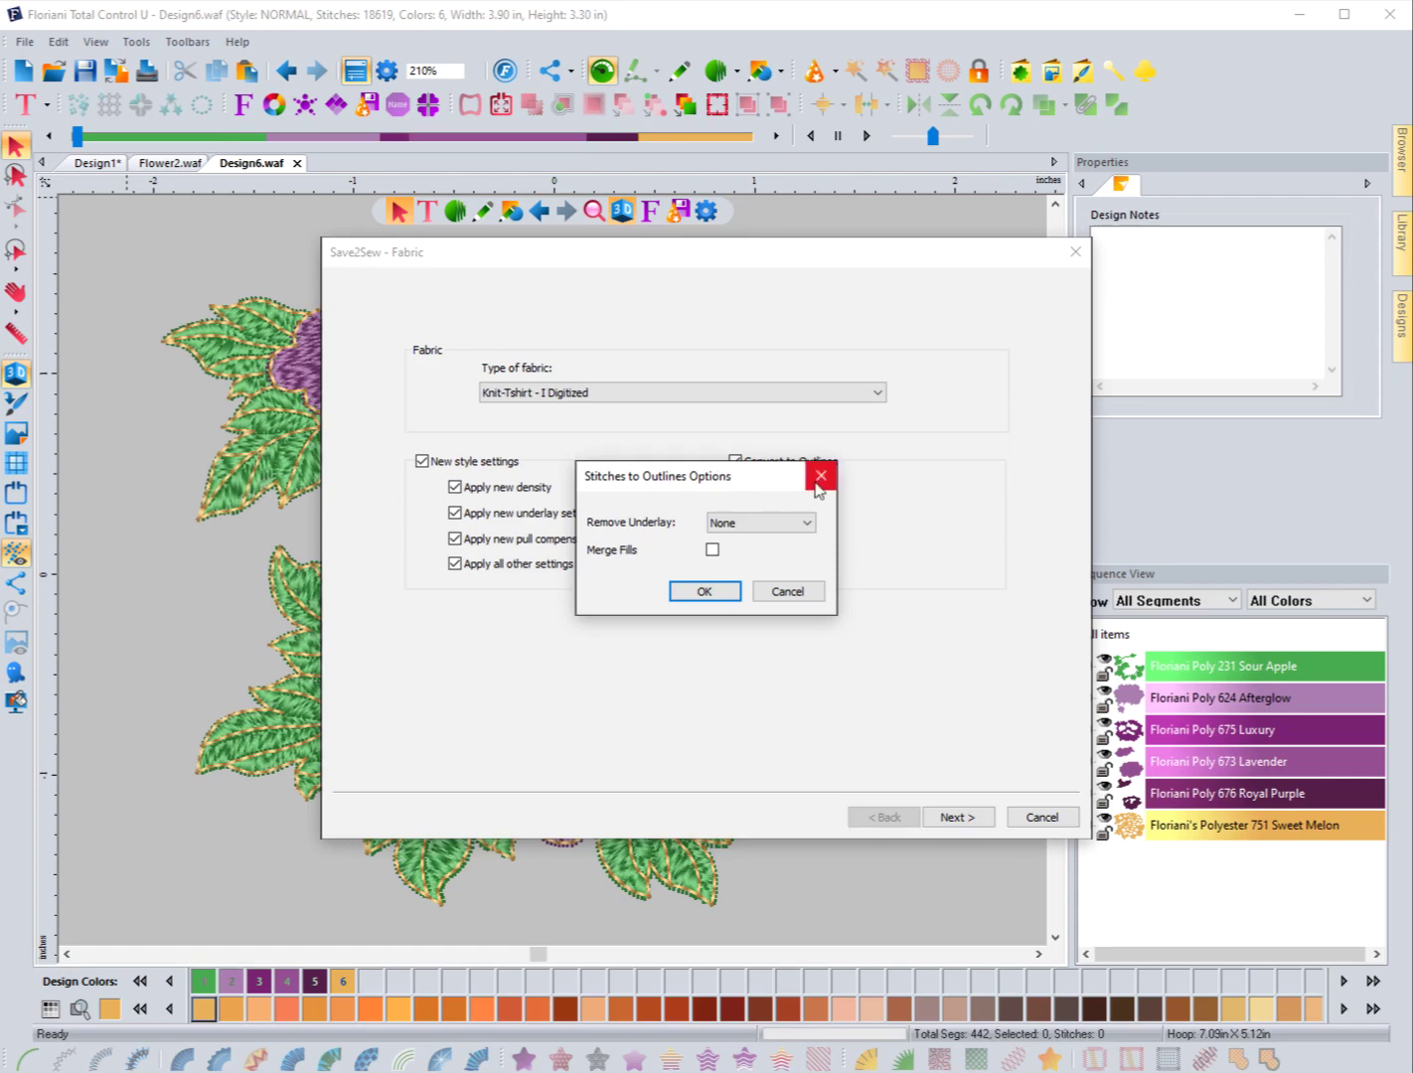
{"action": "left_click", "coordinate": [820, 474]}
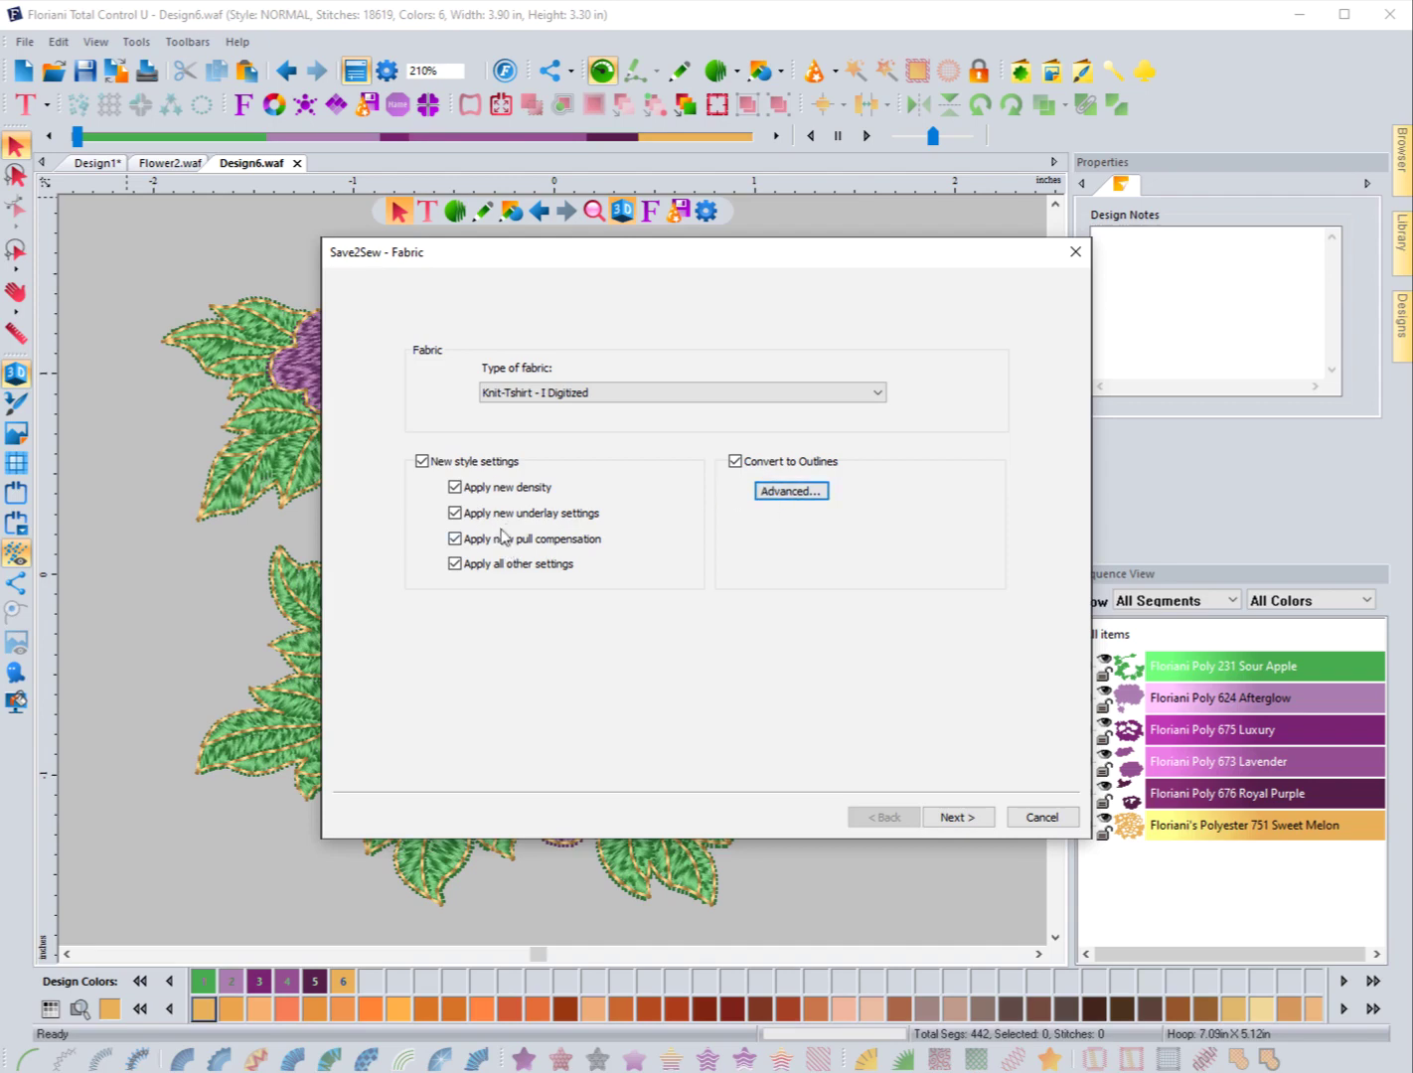
{"action": "left_click", "coordinate": [791, 492]}
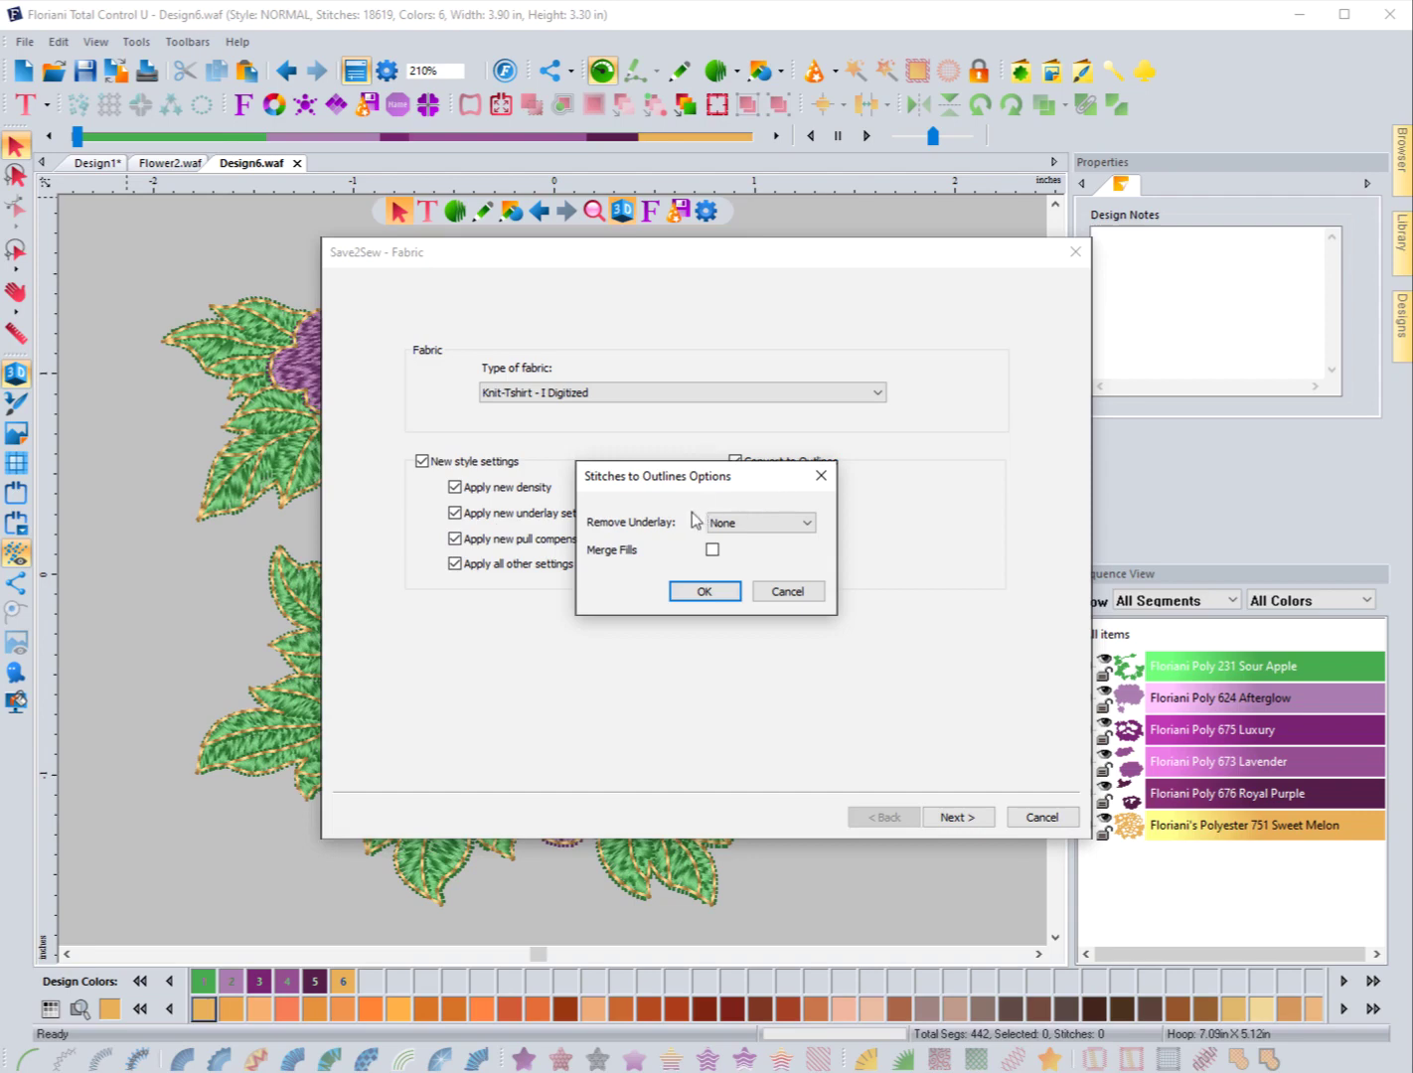
{"action": "left_click_drag", "start_coordinate": [680, 487], "coordinate": [721, 528]}
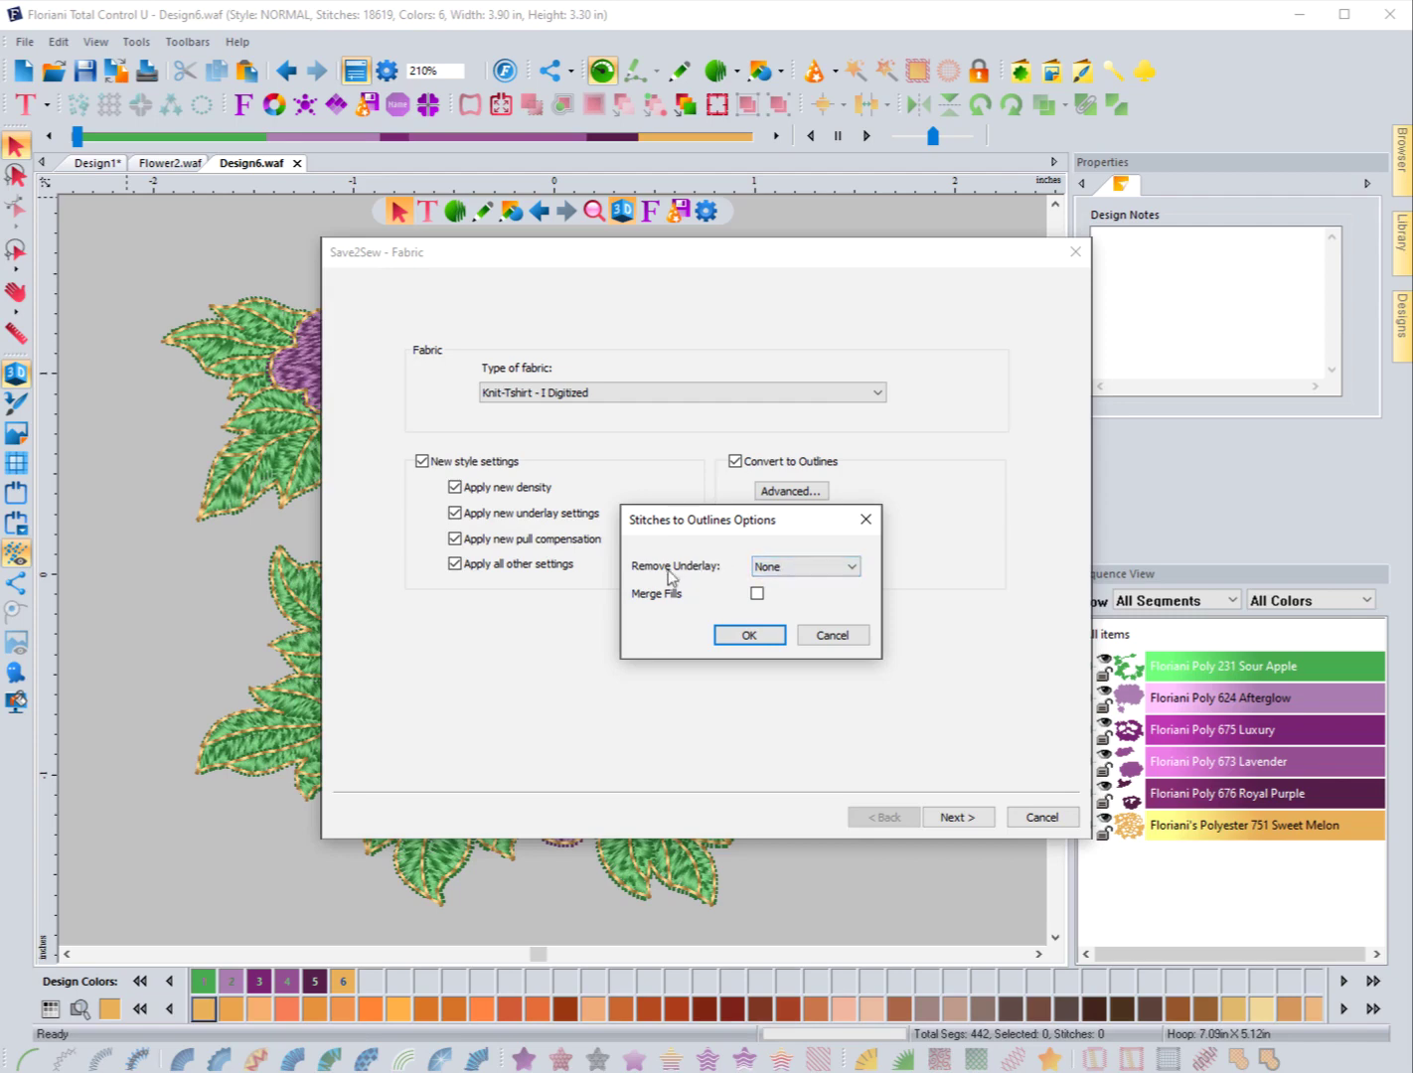
{"action": "left_click", "coordinate": [818, 569]}
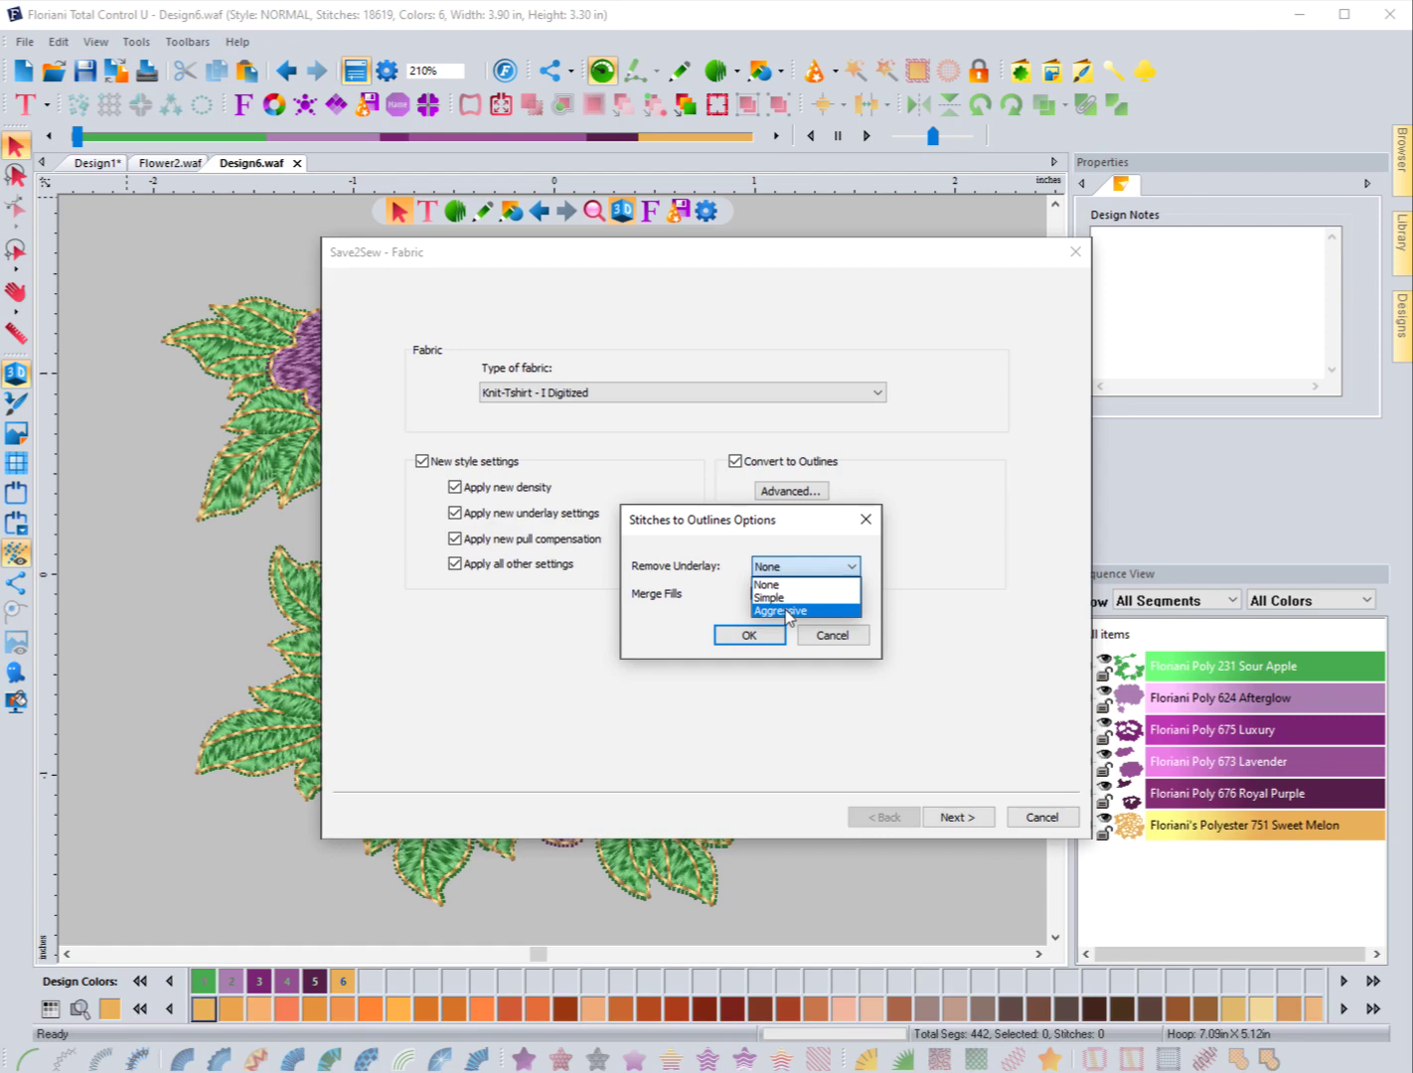
{"action": "left_click", "coordinate": [925, 601]}
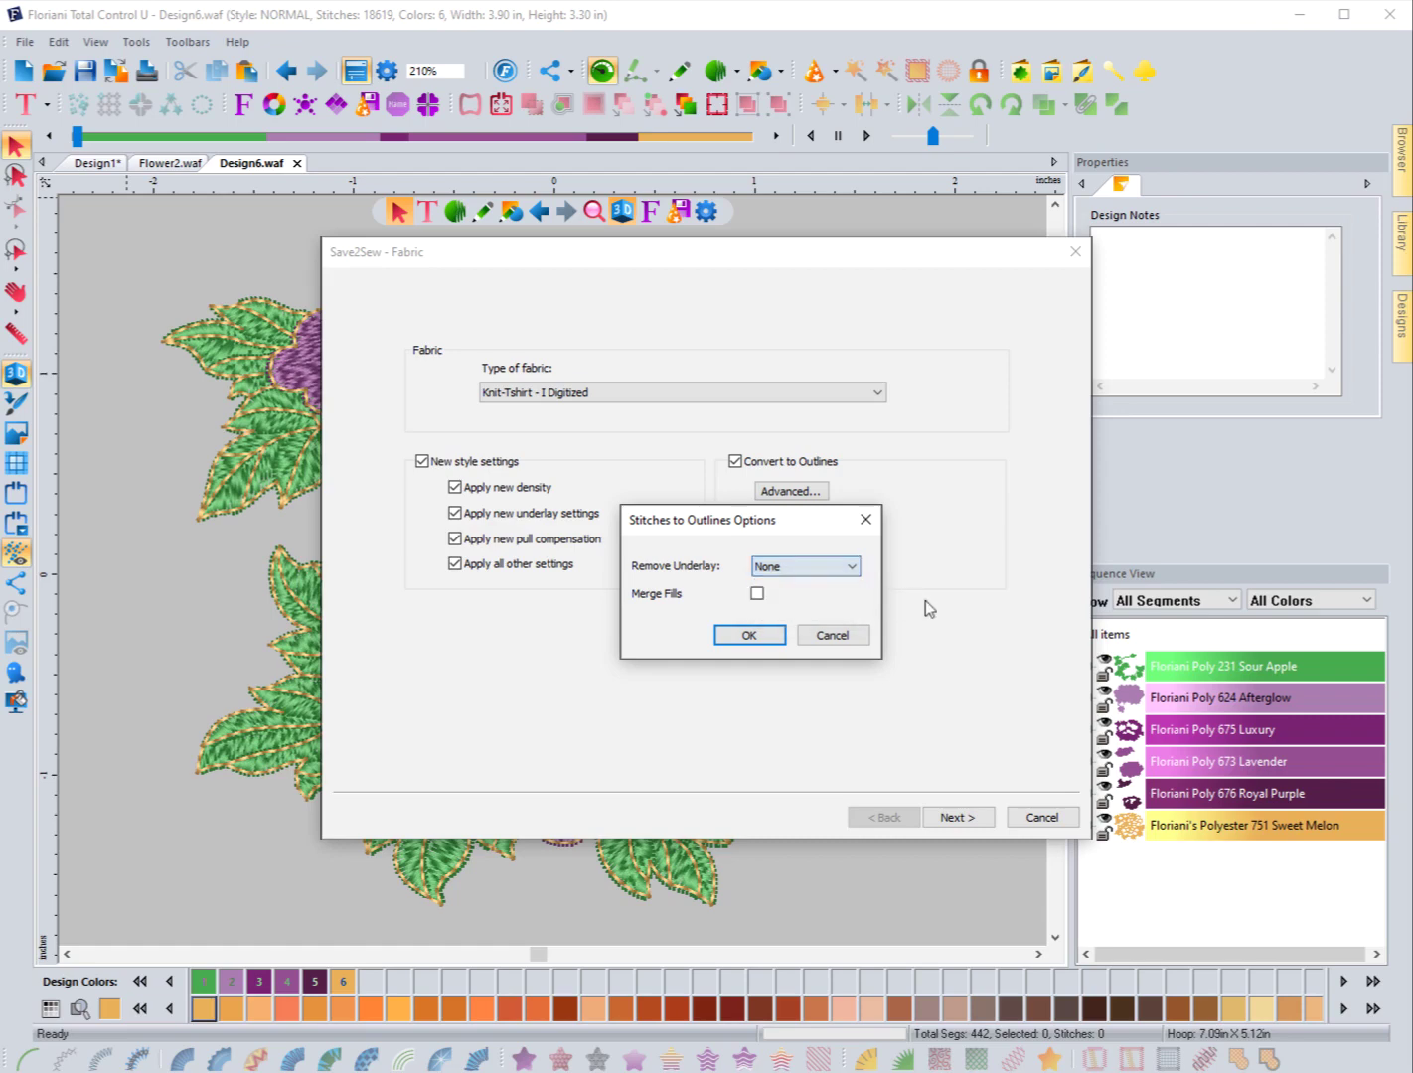
{"action": "left_click", "coordinate": [823, 636]}
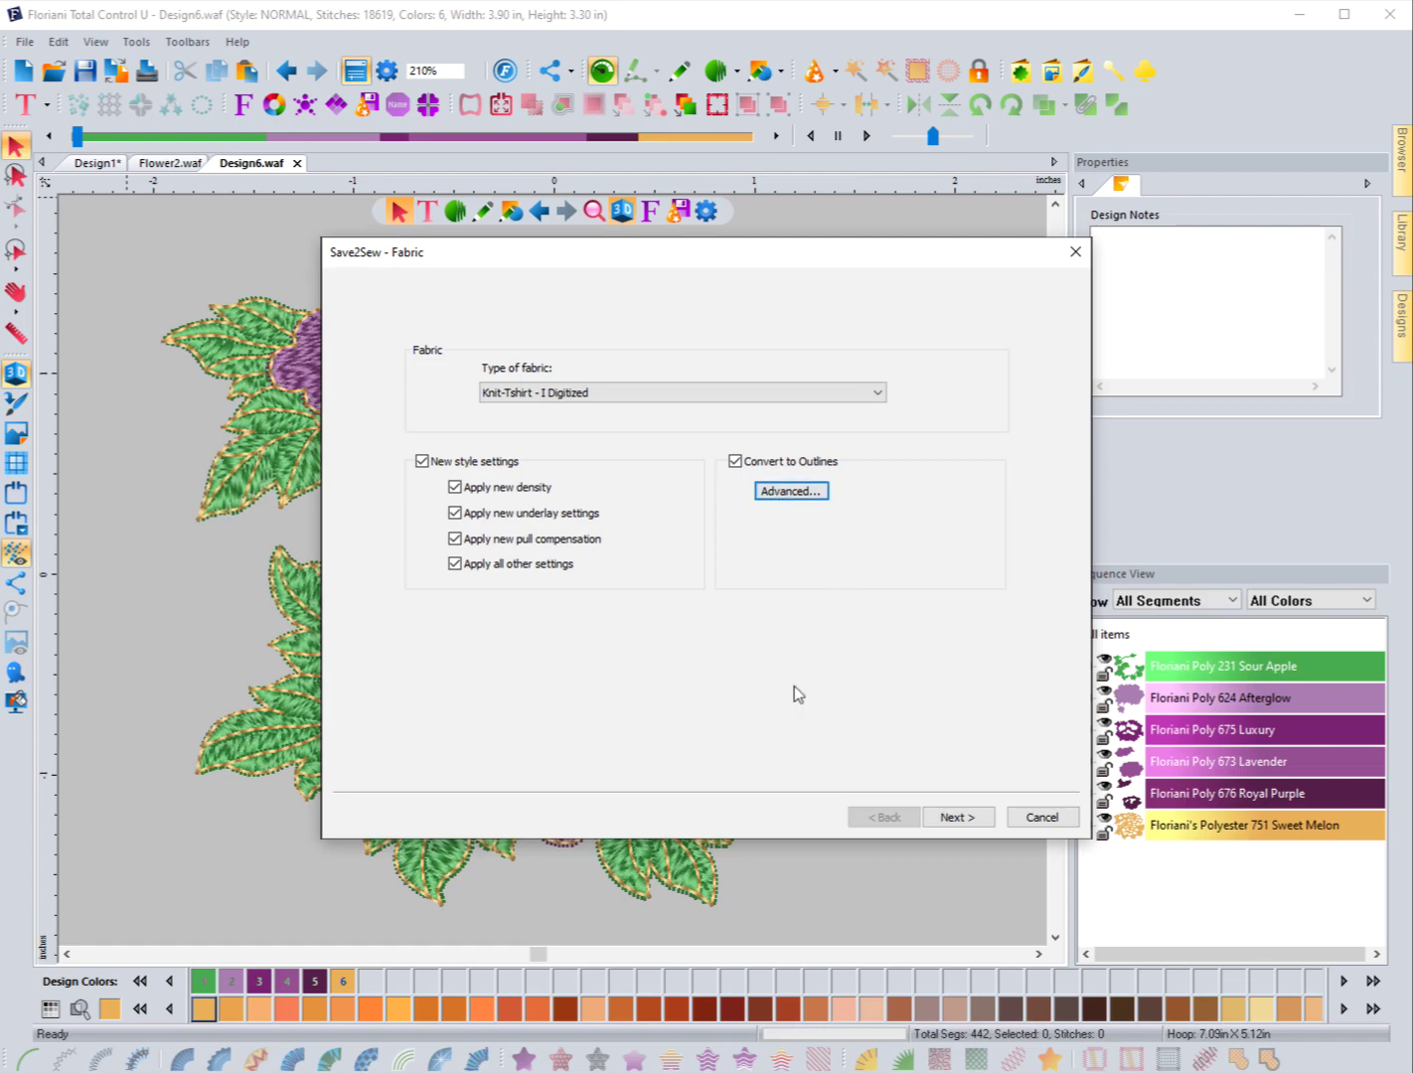
{"action": "left_click", "coordinate": [738, 463]}
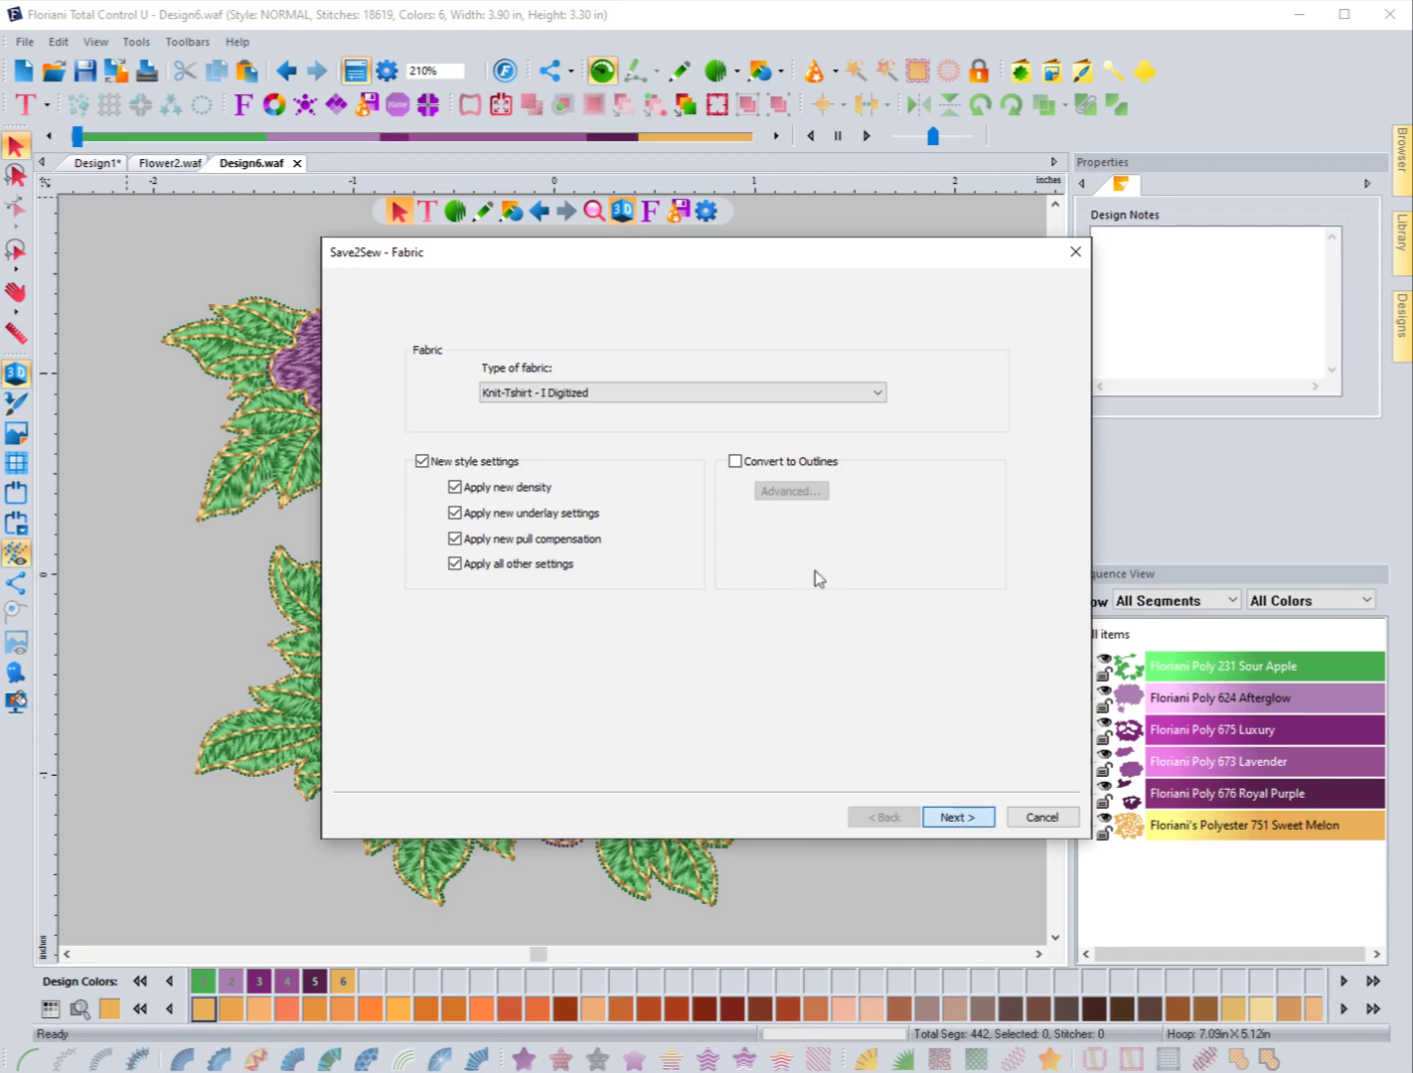
{"action": "left_click", "coordinate": [736, 461]}
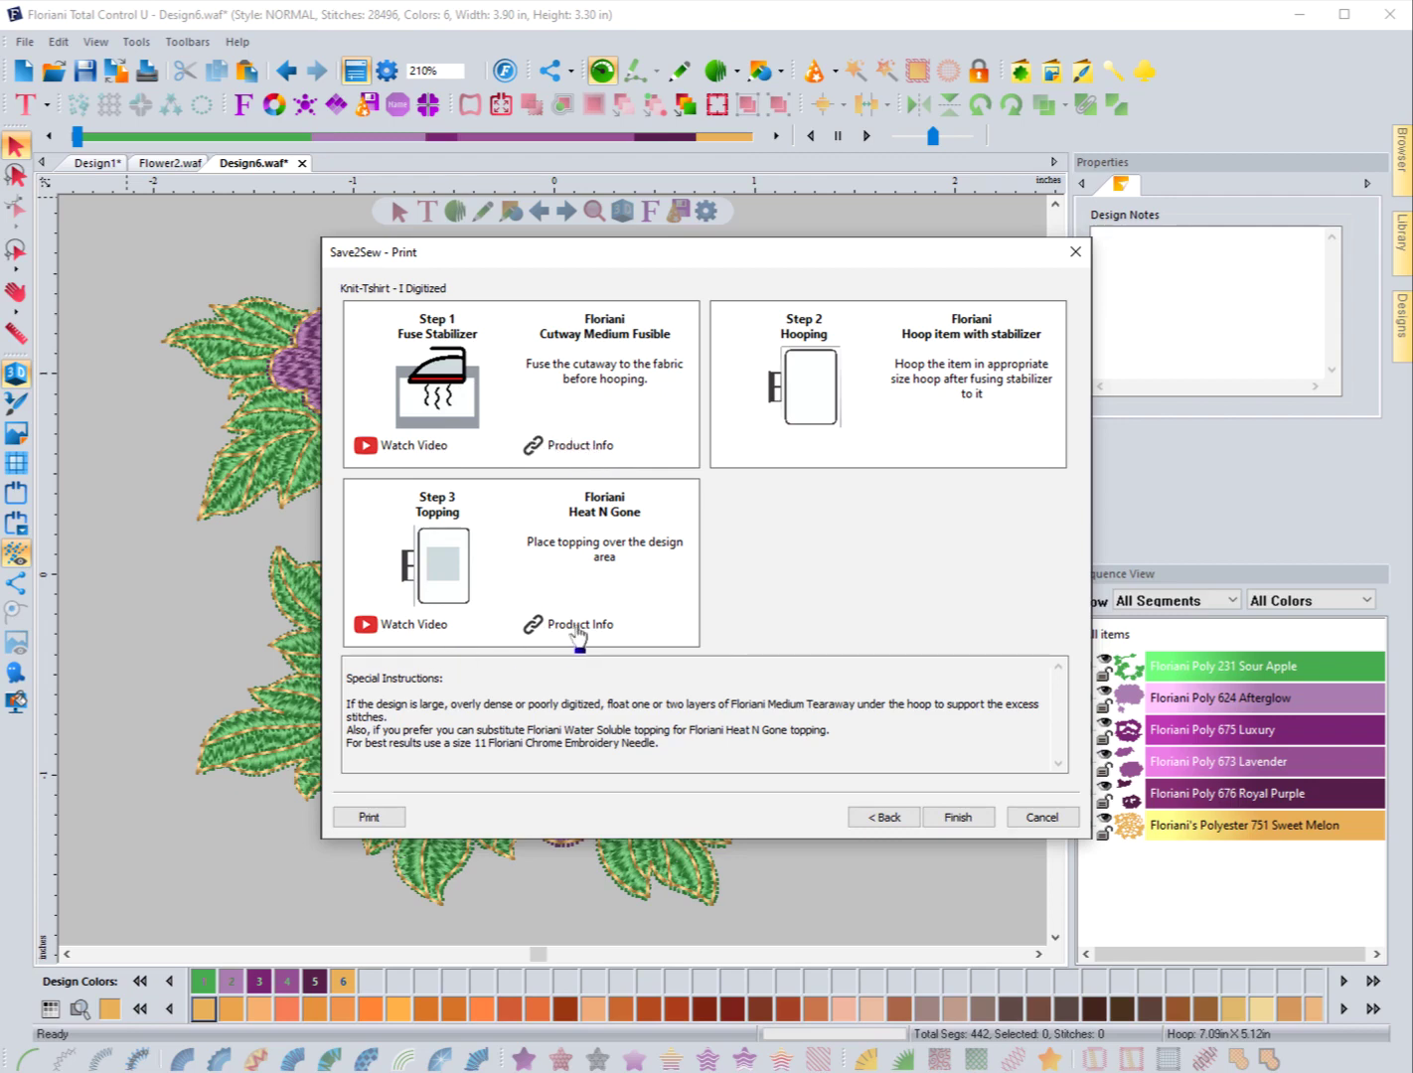
Step: Finish the Save2Sew wizard and save the design as Flower3 in Floriani Files (WAF) format in the AA_VideoRecording folder
{"action": "left_click", "coordinate": [958, 817]}
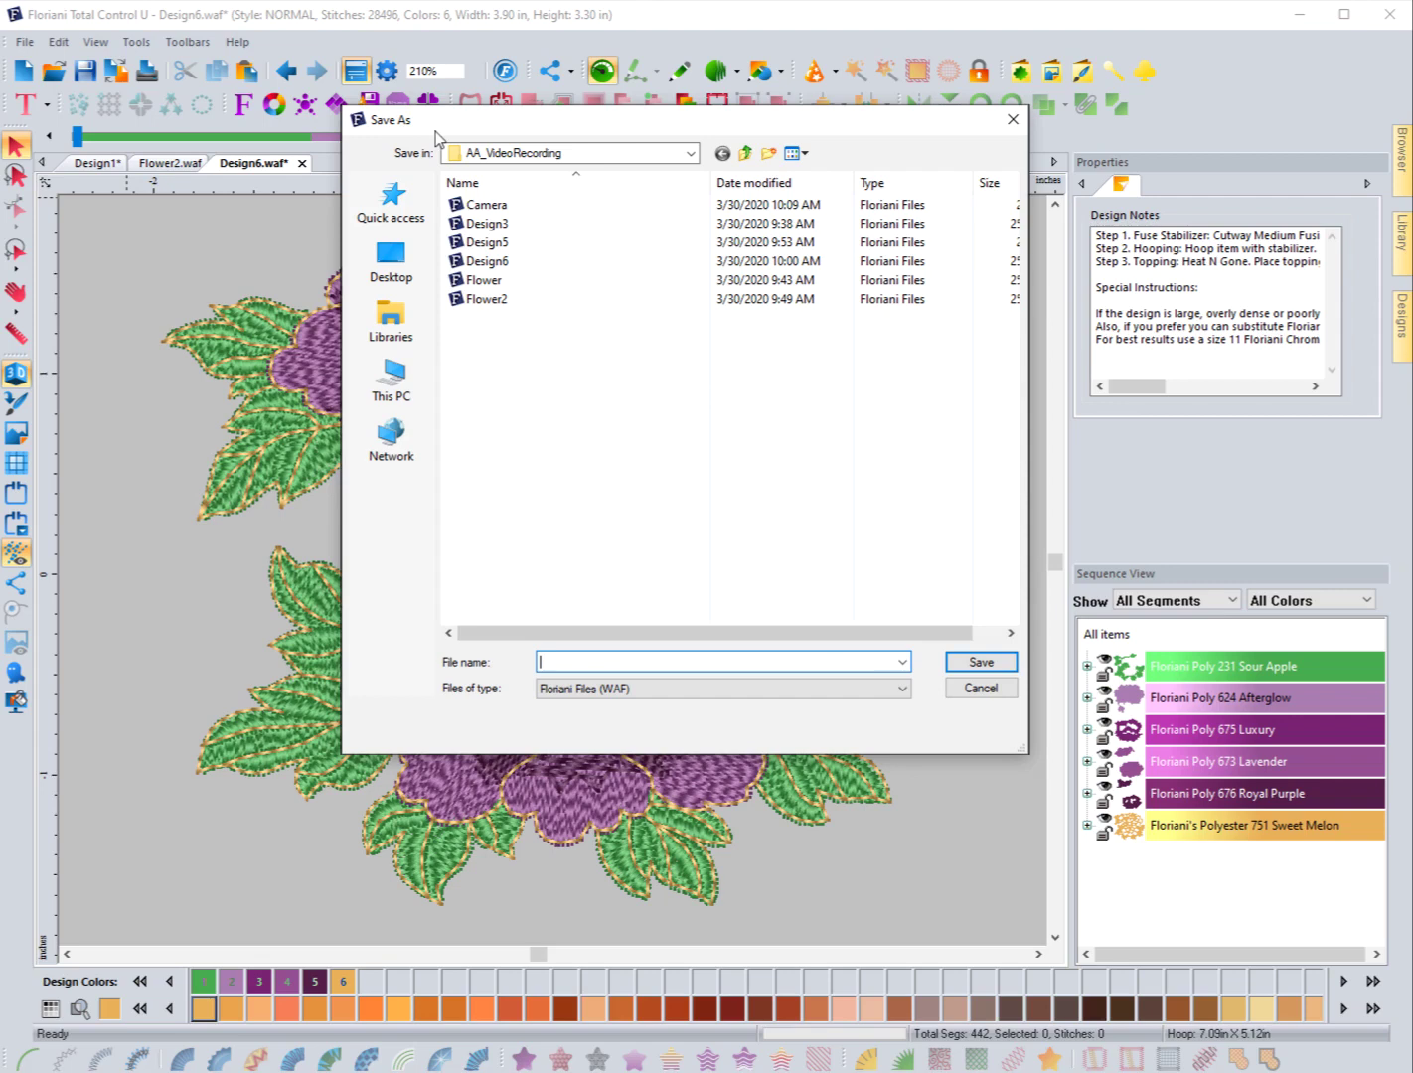
{"action": "left_click_drag", "start_coordinate": [444, 122], "coordinate": [378, 119]}
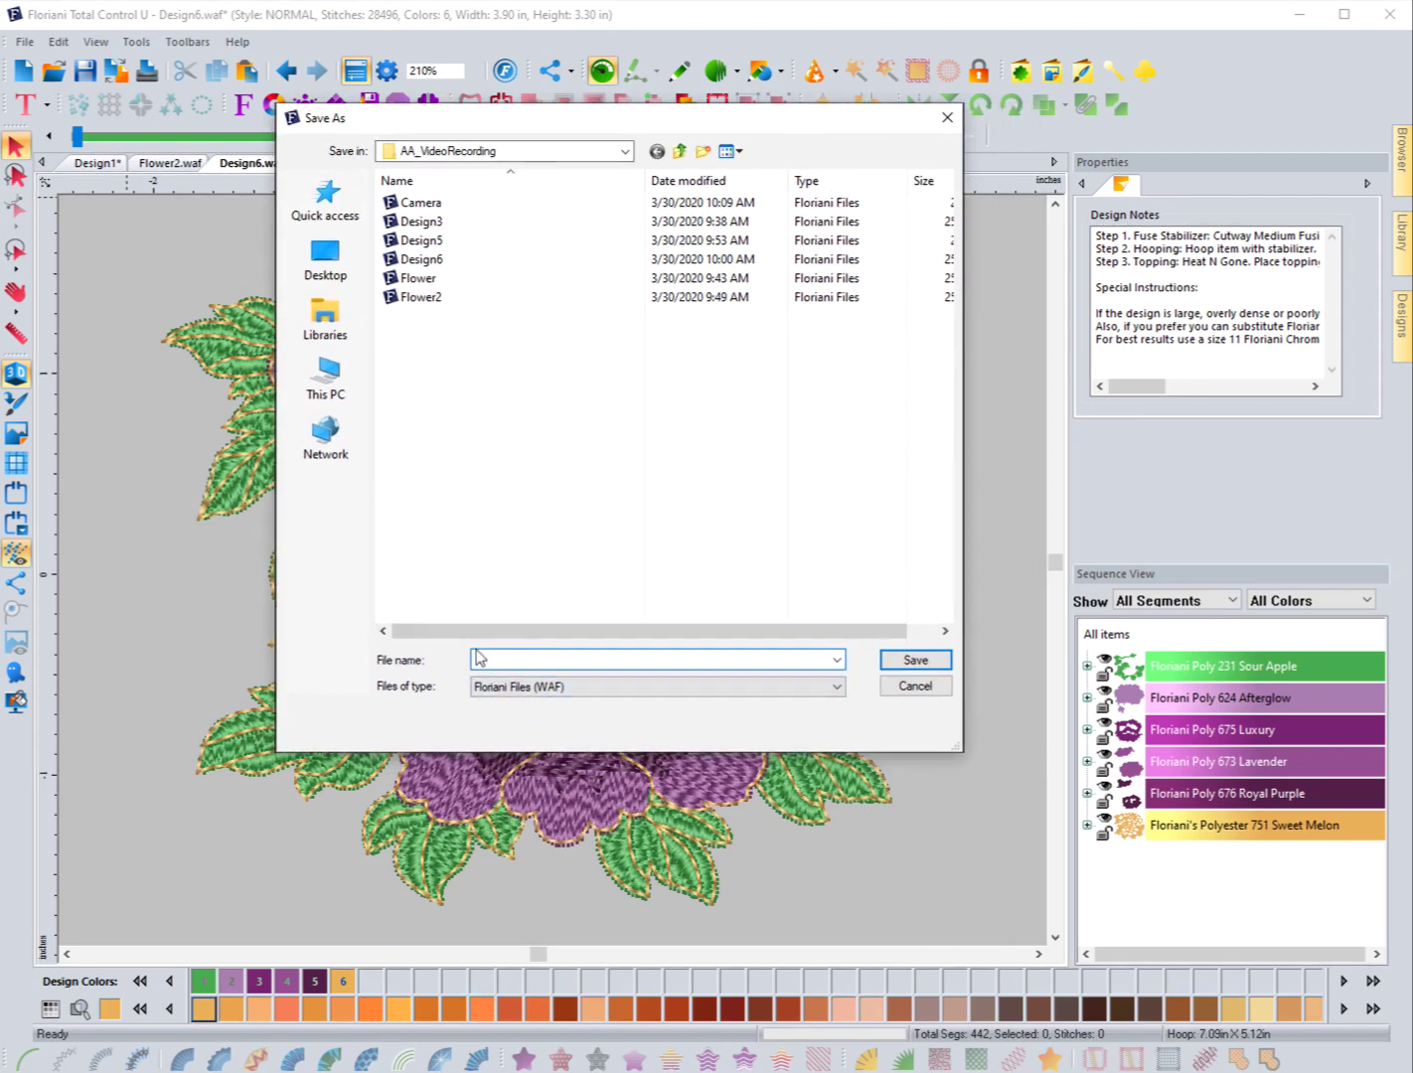
{"action": "type", "text": "Fl"}
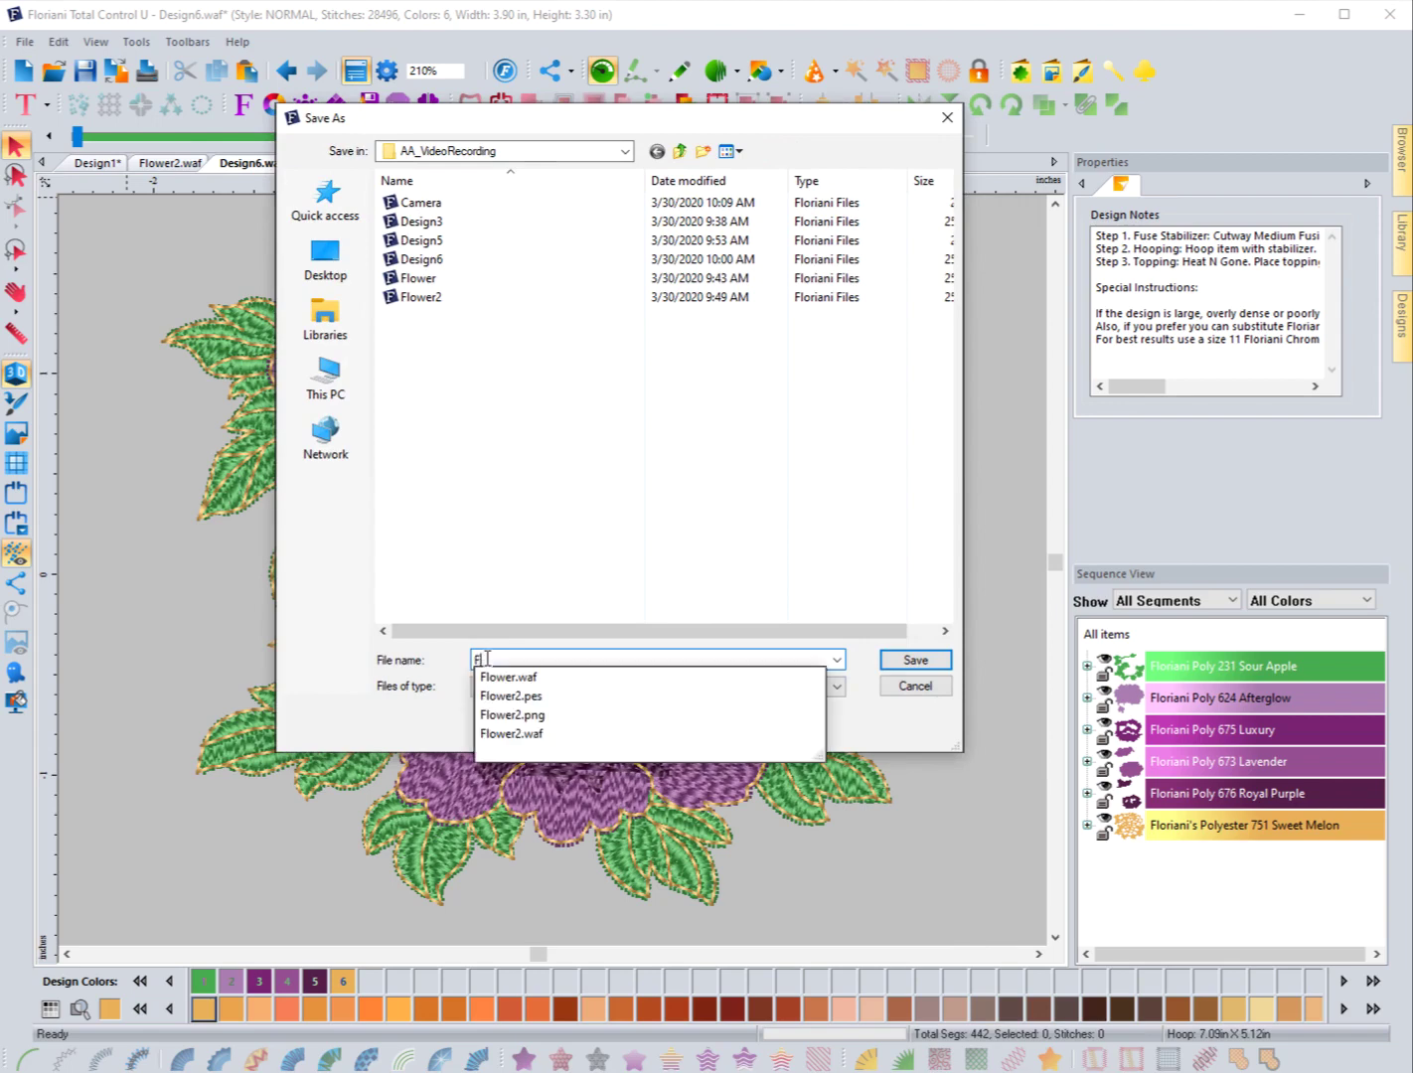
{"action": "type", "text": "ower3"}
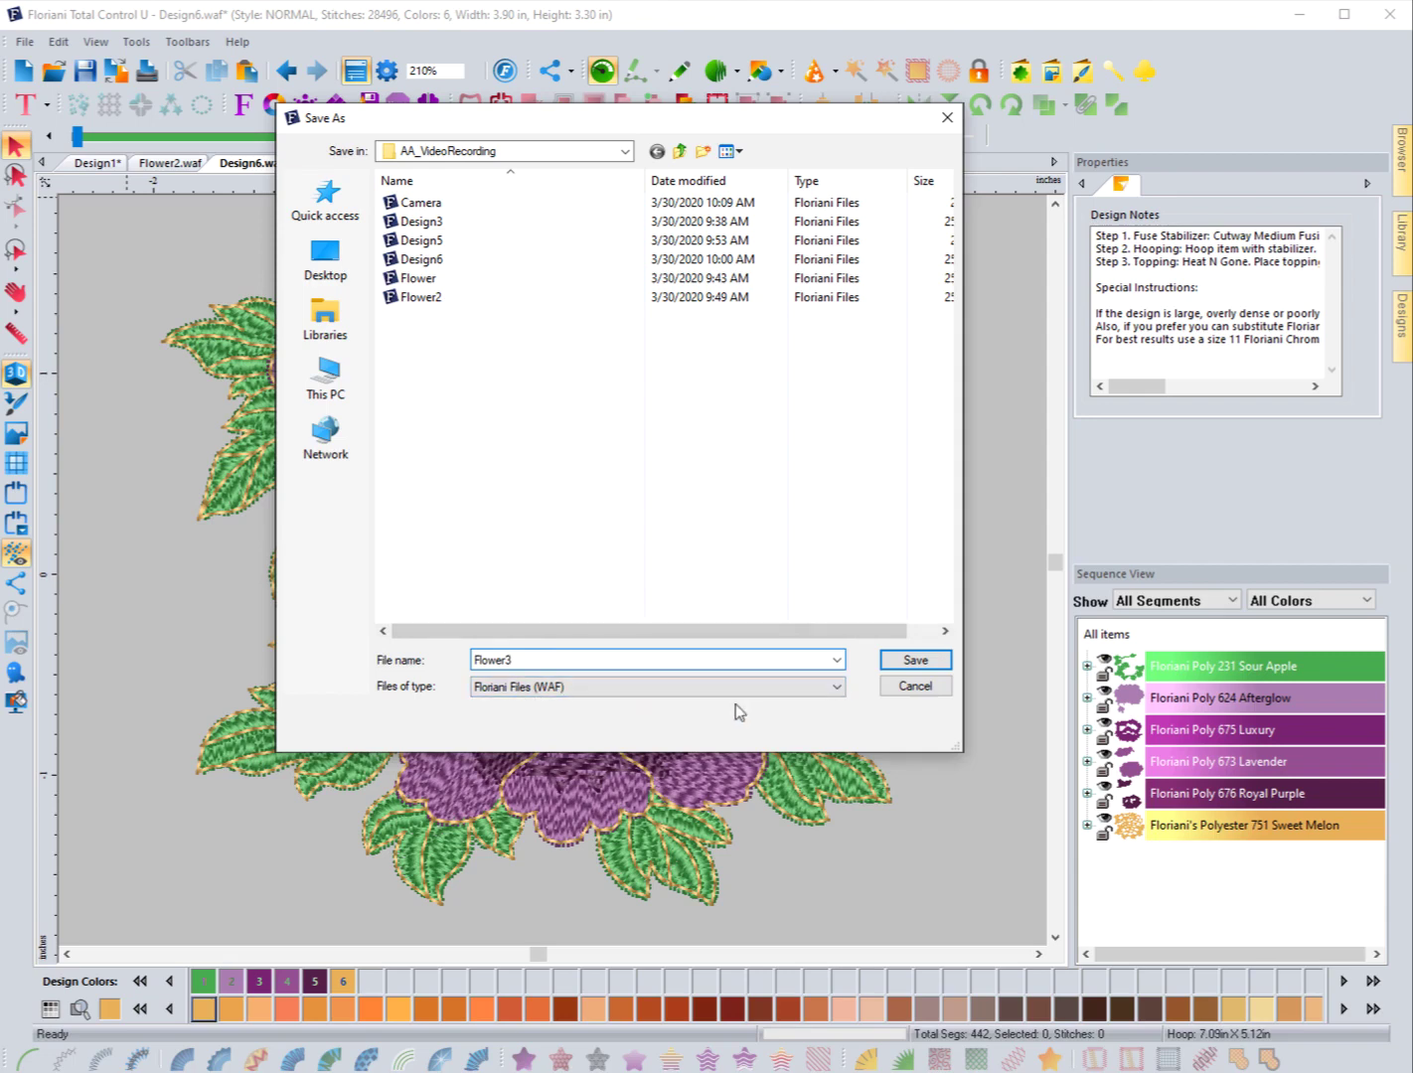
{"action": "left_click", "coordinate": [907, 663]}
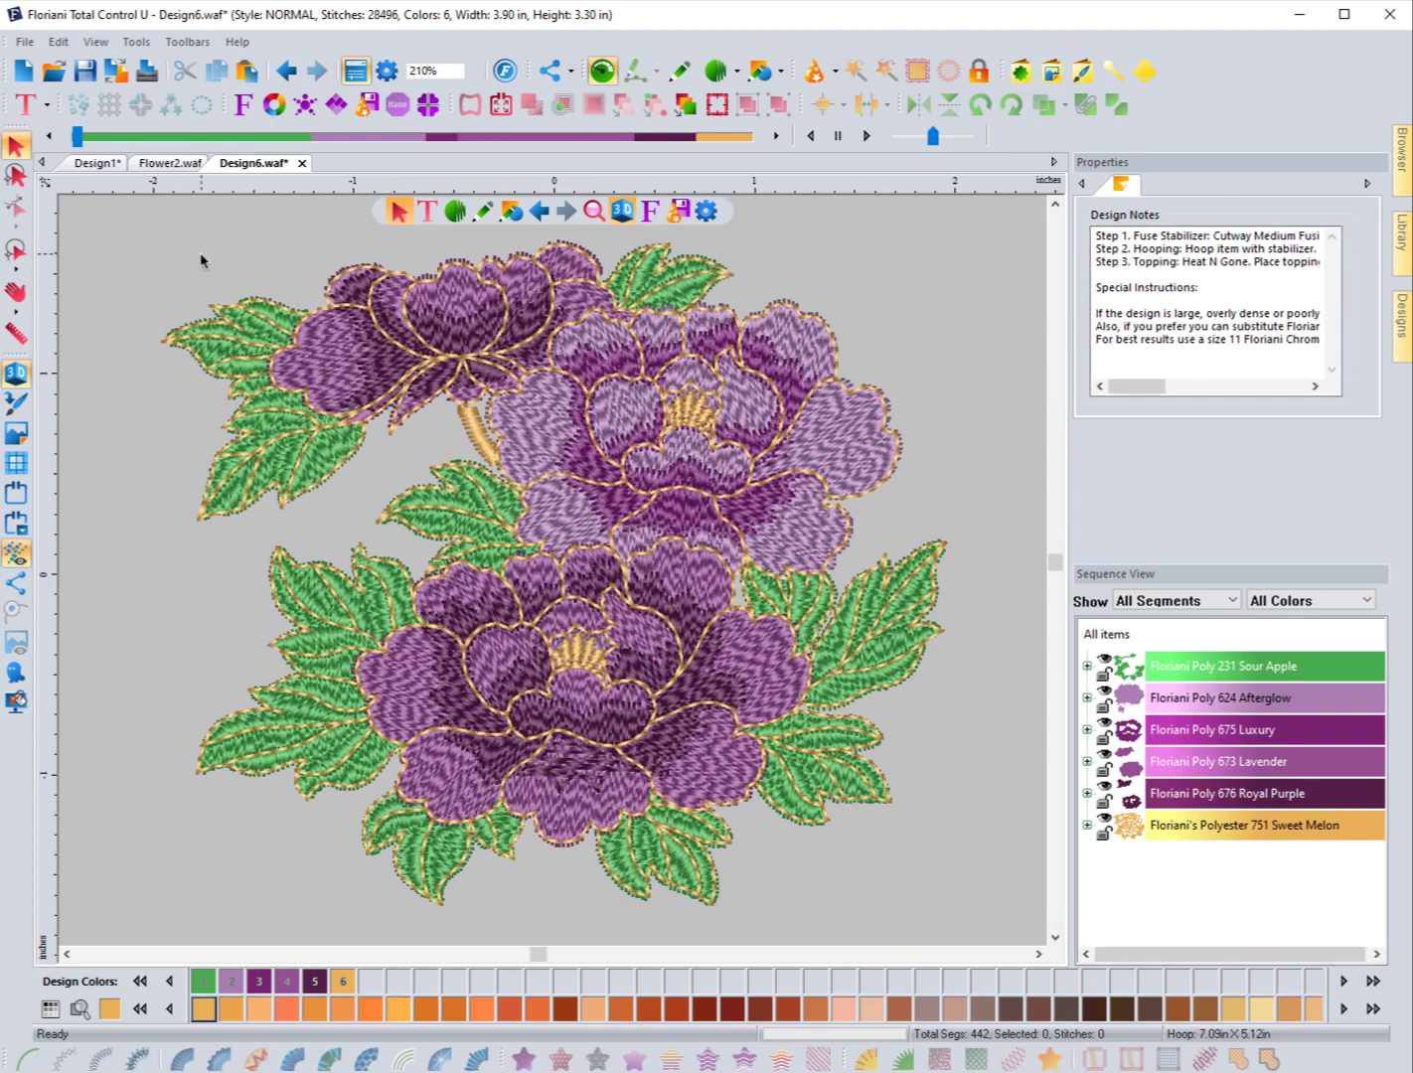
Step: Preview the design's printout with Print Design Notes enabled in the print settings
{"action": "left_click", "coordinate": [146, 75]}
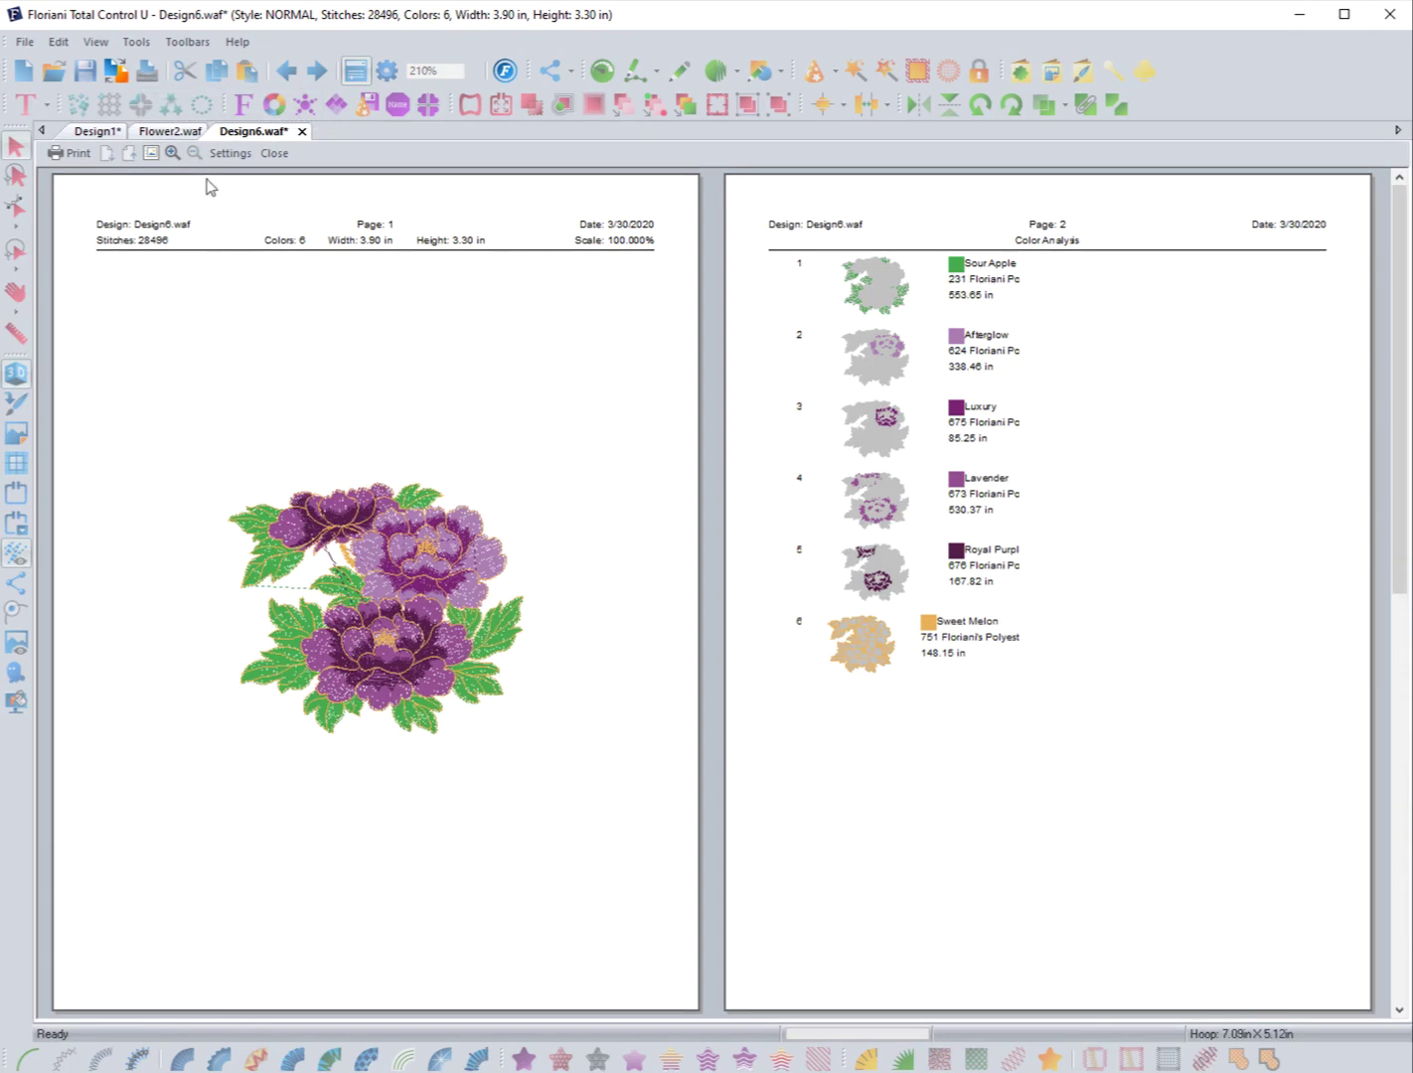
{"action": "left_click", "coordinate": [225, 154]}
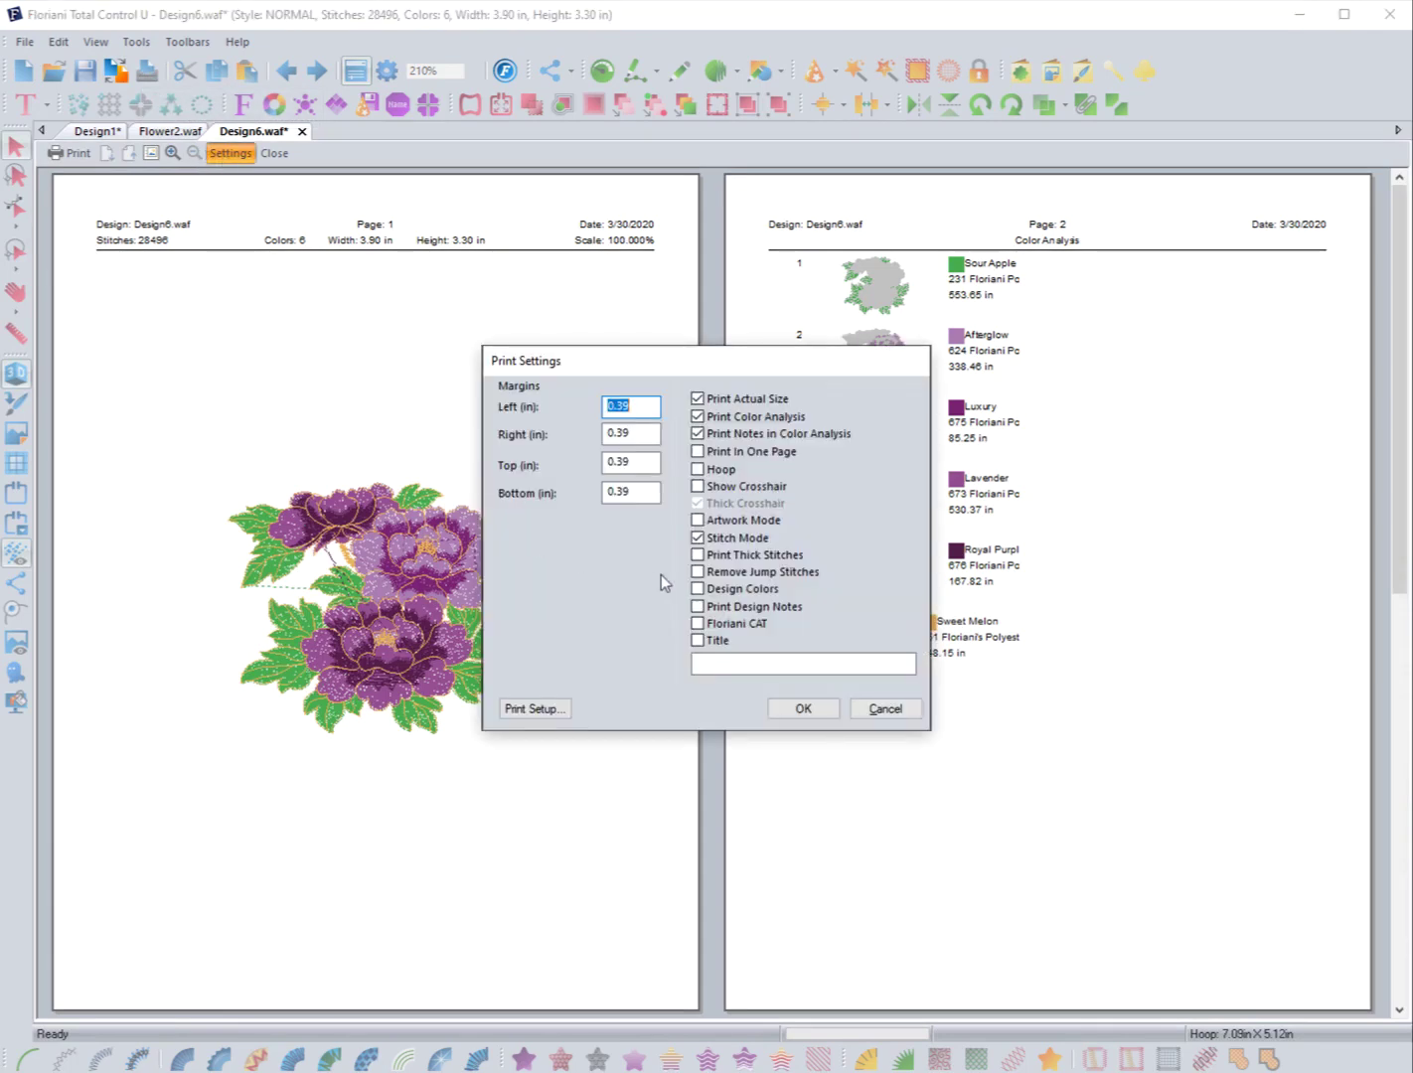
{"action": "left_click", "coordinate": [700, 611]}
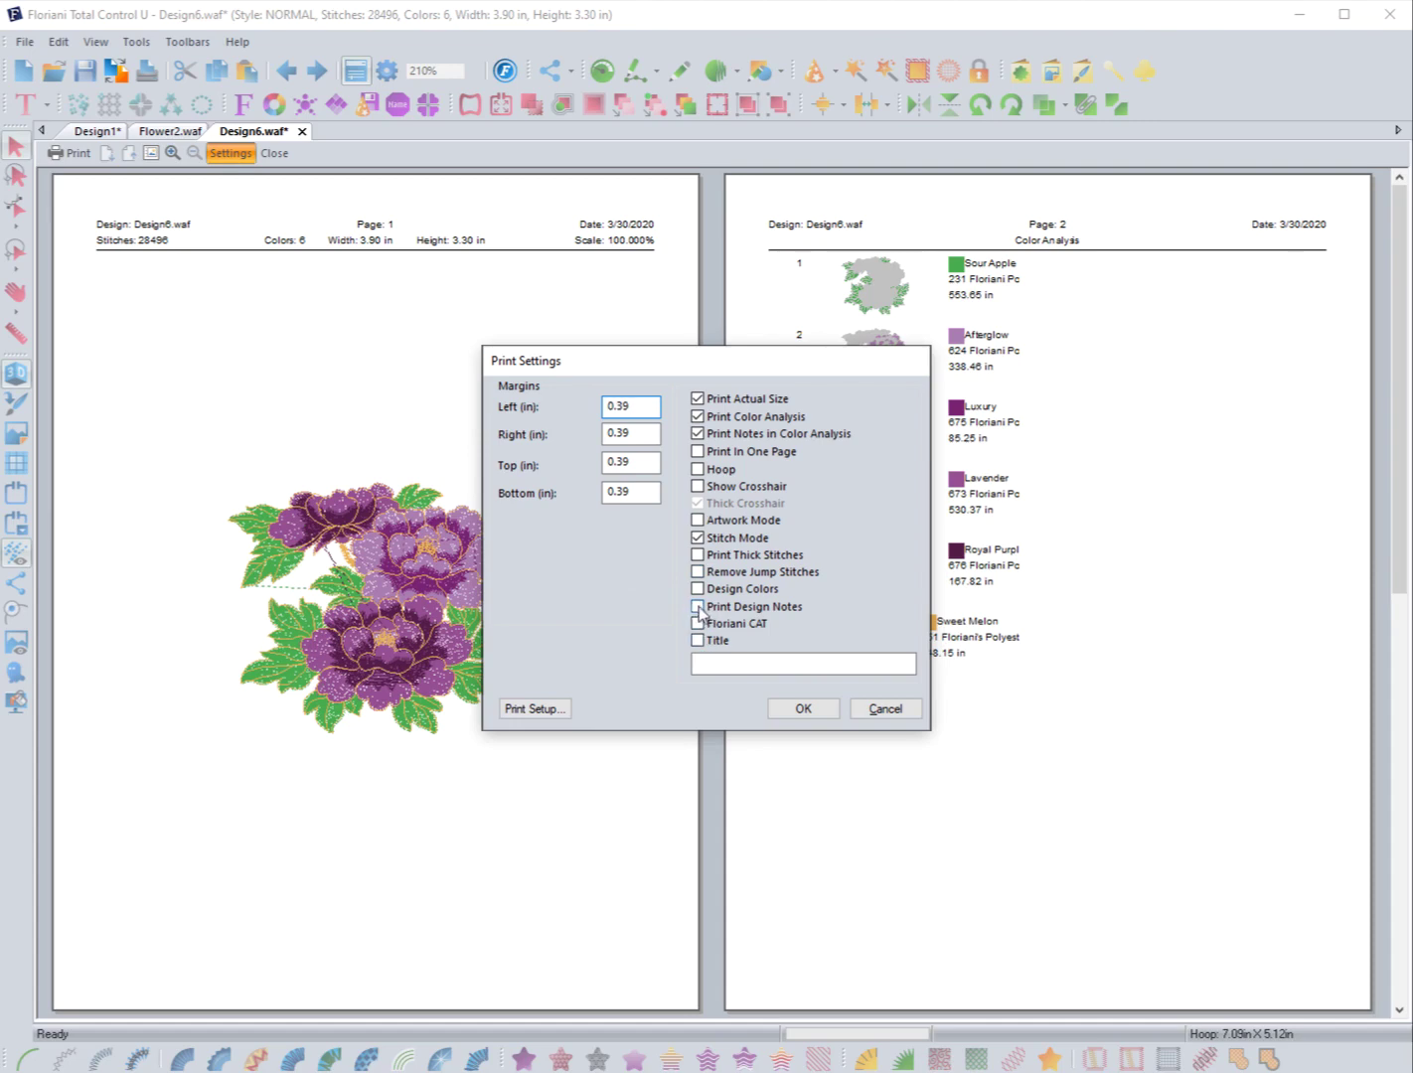
{"action": "left_click", "coordinate": [805, 707]}
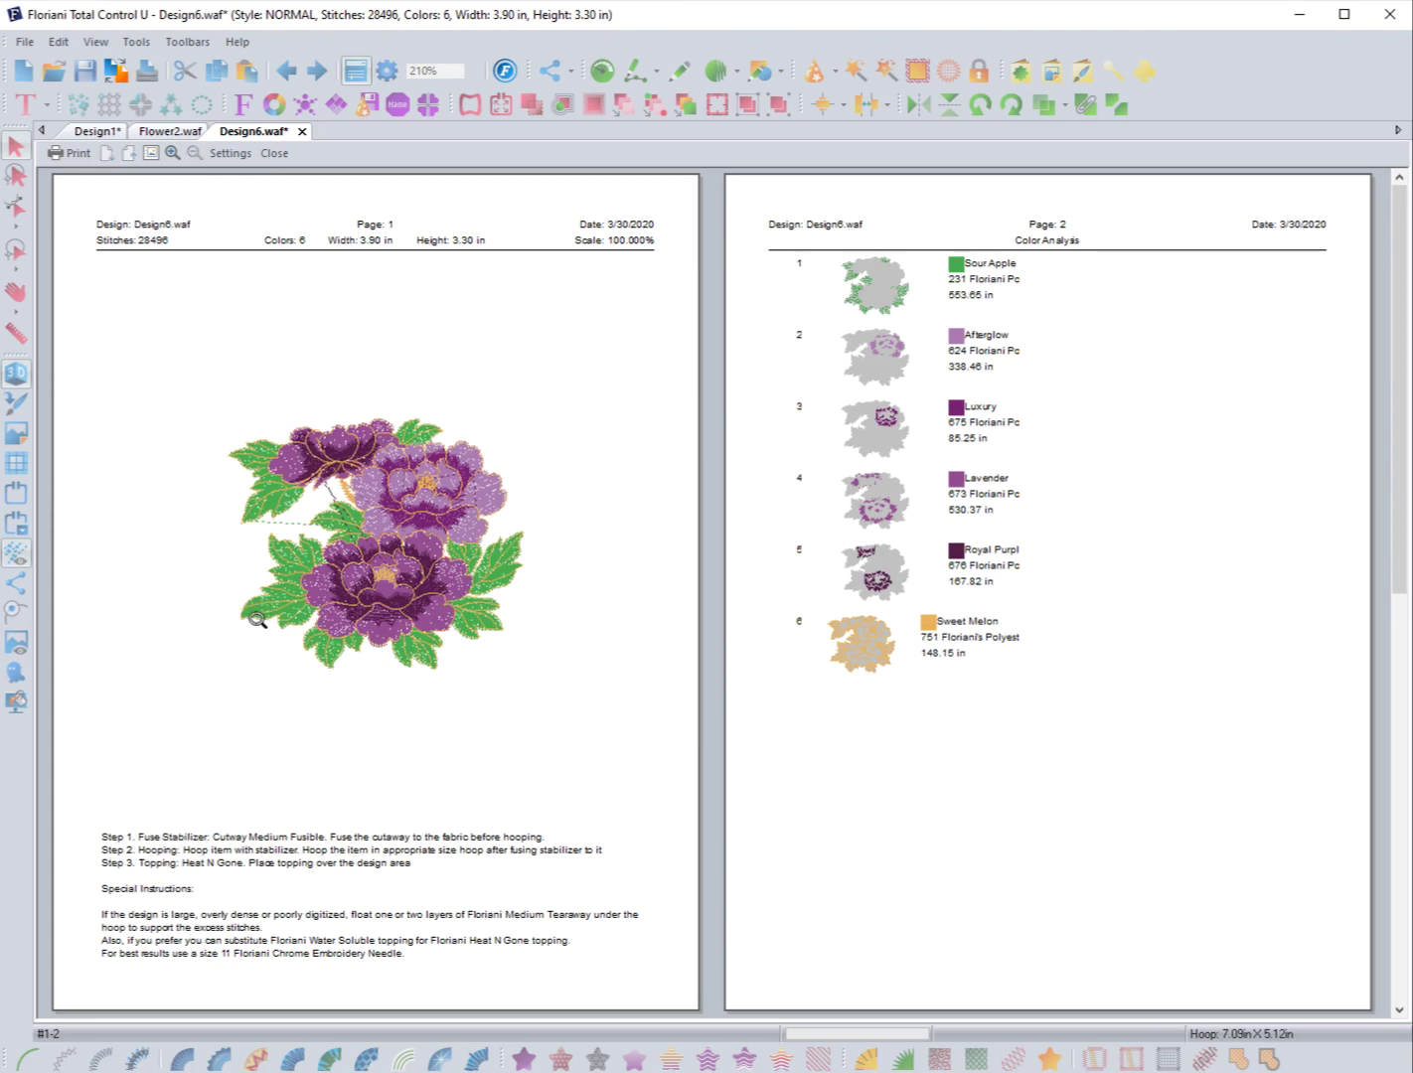
Step: Turn off Print Design Notes in the print settings and close the print preview
{"action": "left_click", "coordinate": [231, 154]}
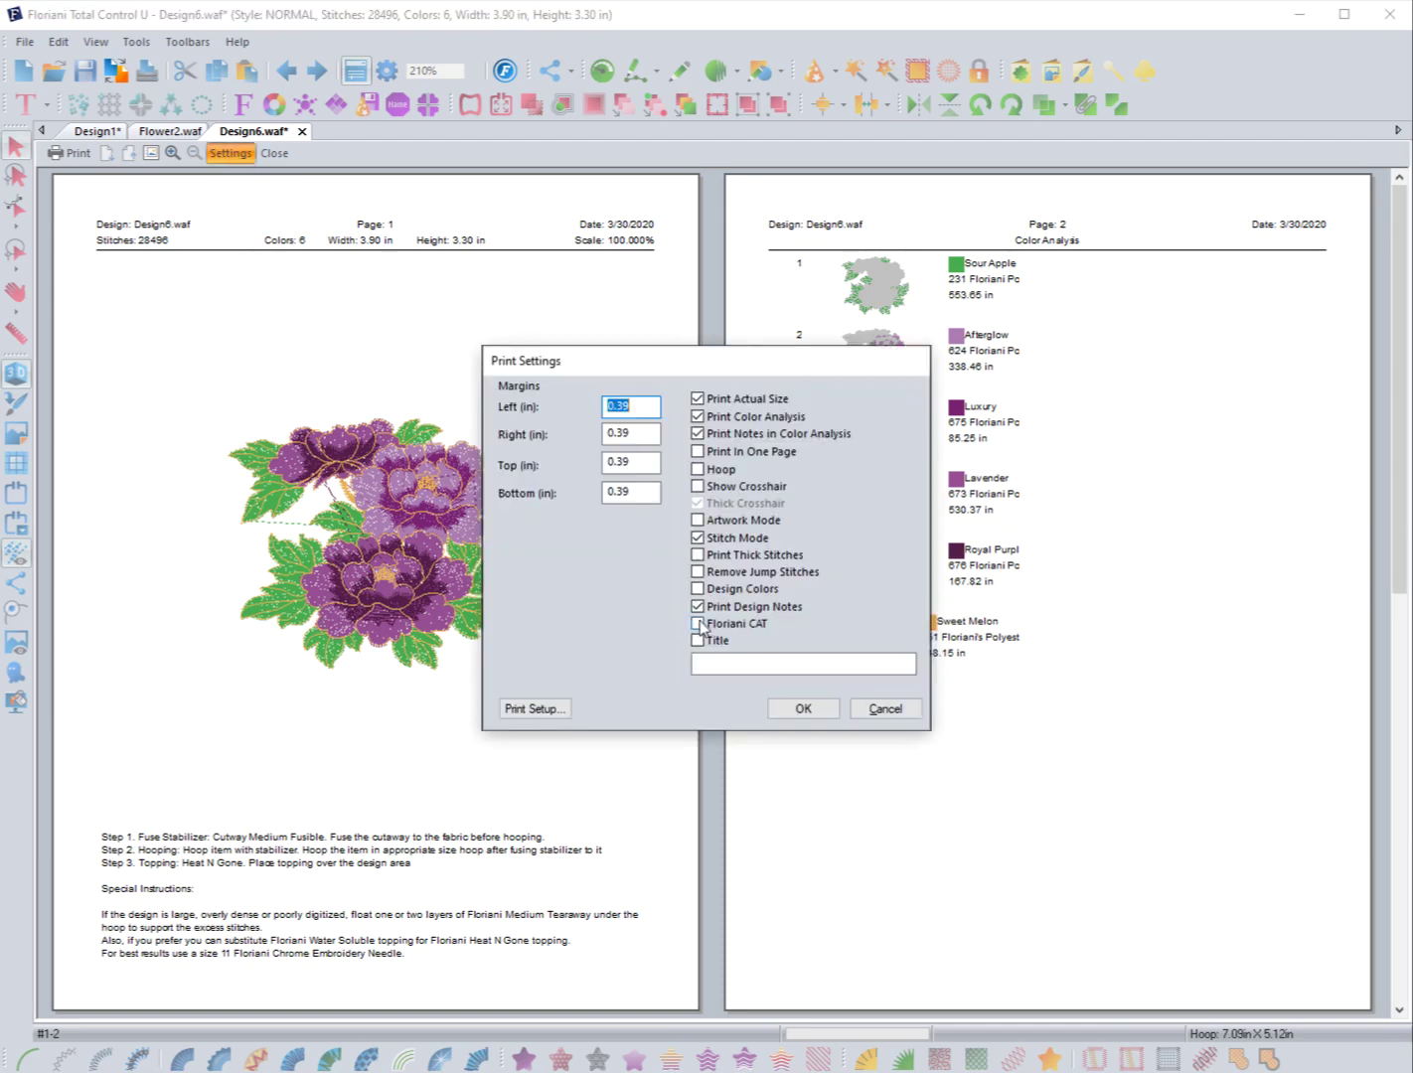
{"action": "left_click", "coordinate": [800, 708]}
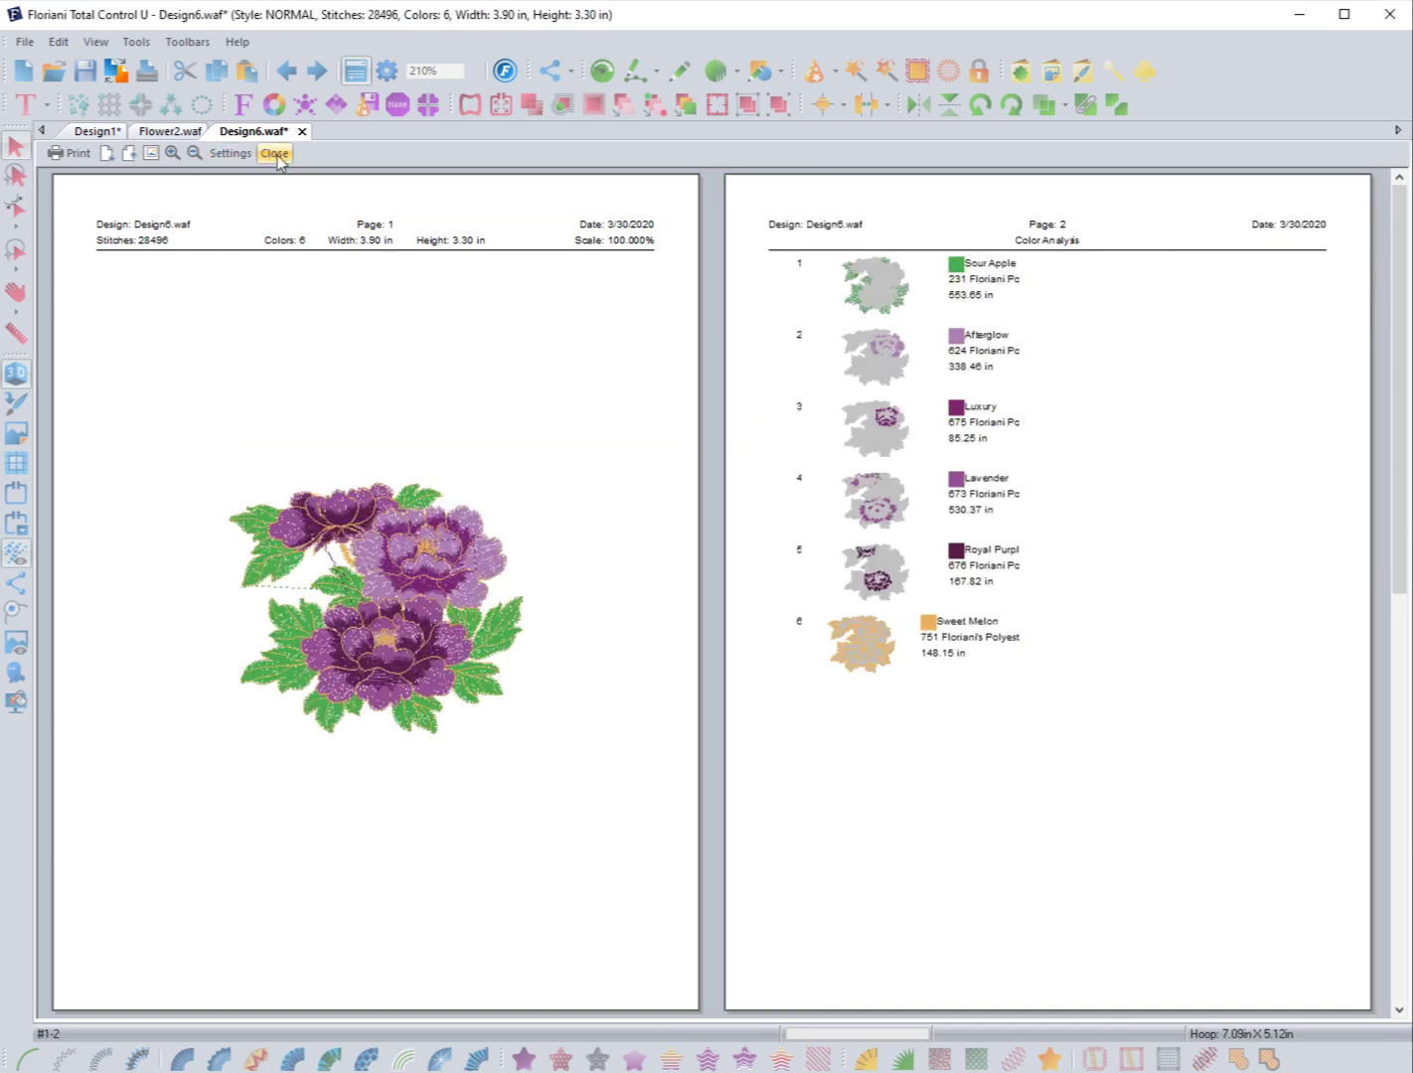
{"action": "left_click", "coordinate": [274, 153]}
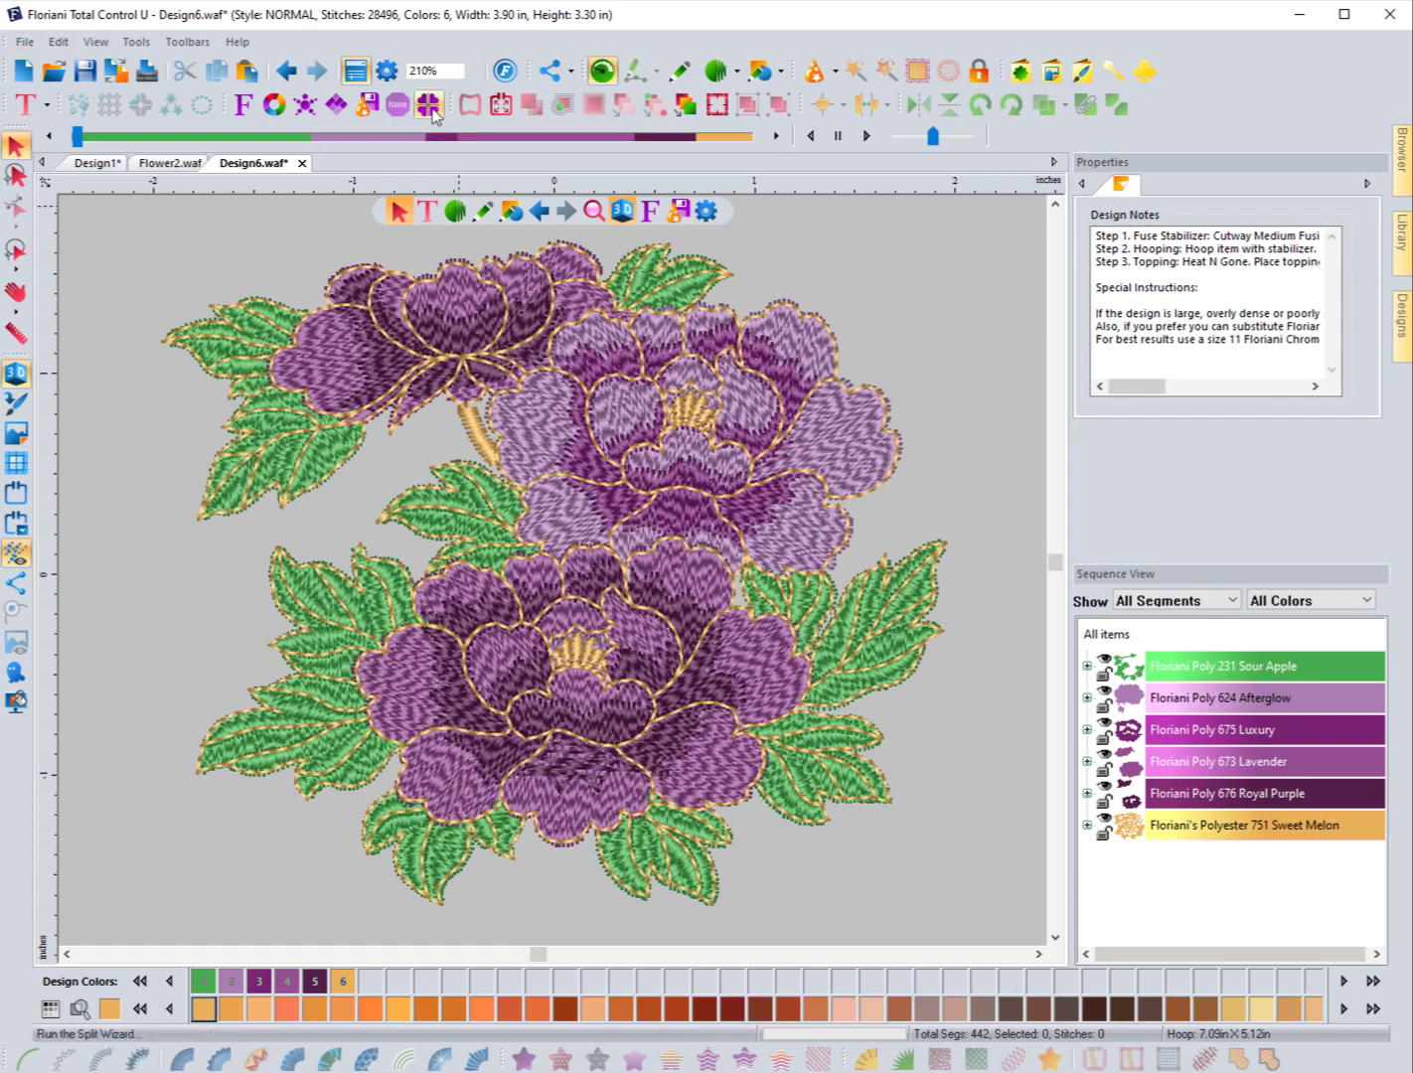
Step: Reopen Save2Sew for the design and set the fabric type to Cap - I Digitized
{"action": "left_click", "coordinate": [365, 106]}
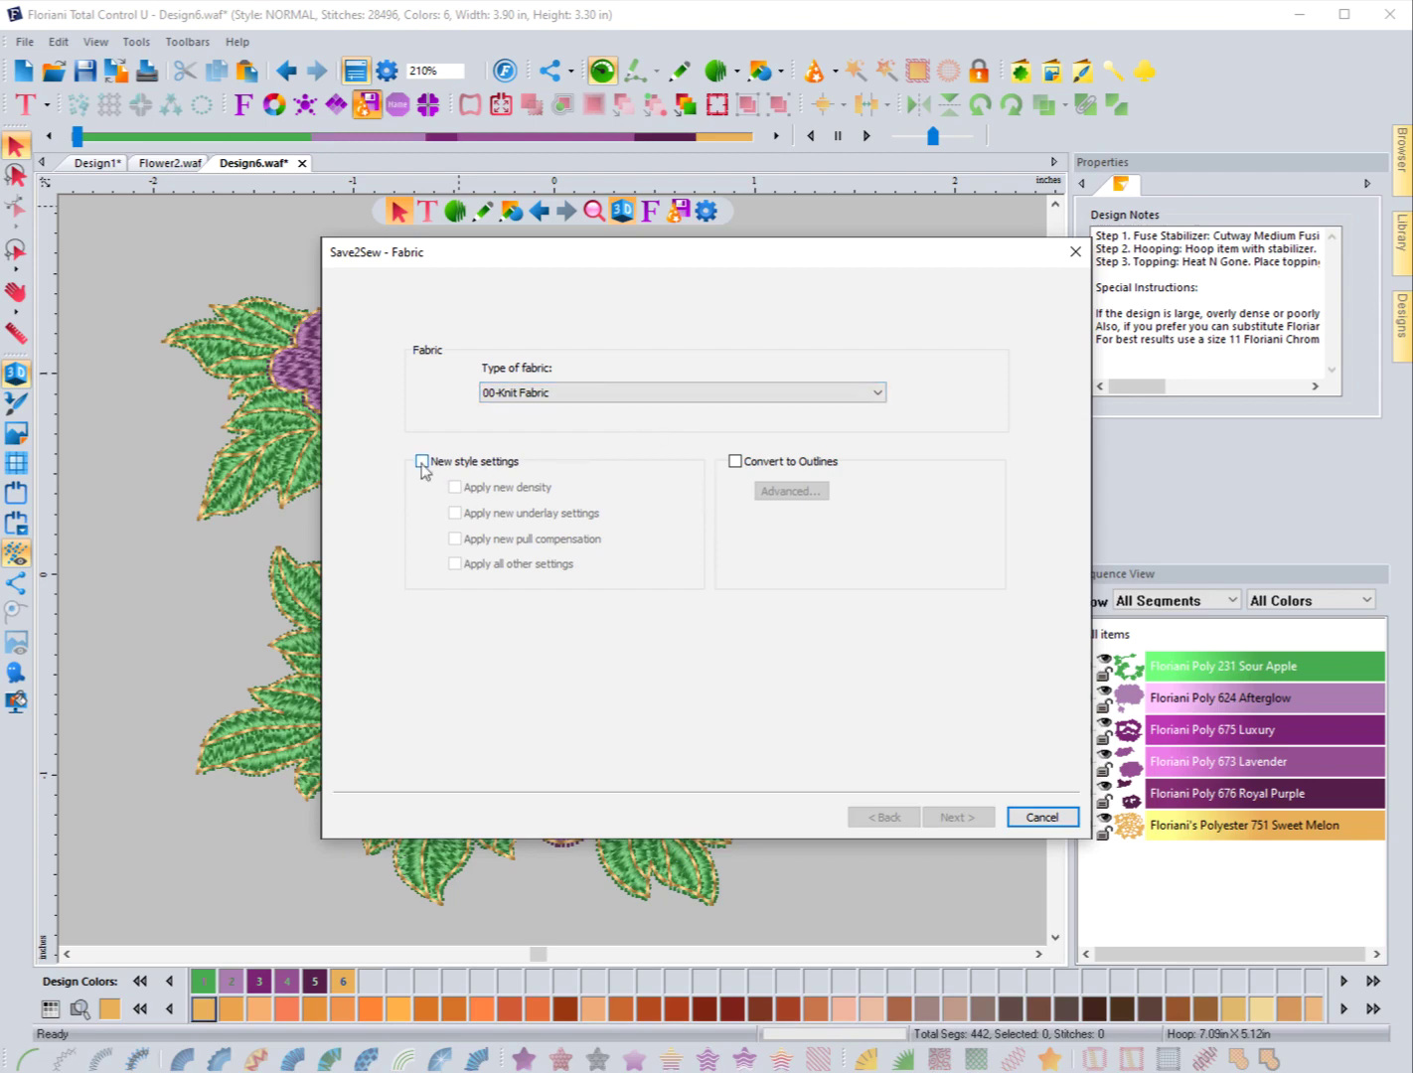
{"action": "left_click", "coordinate": [735, 463]}
{"action": "left_click", "coordinate": [735, 461]}
{"action": "left_click", "coordinate": [651, 387]}
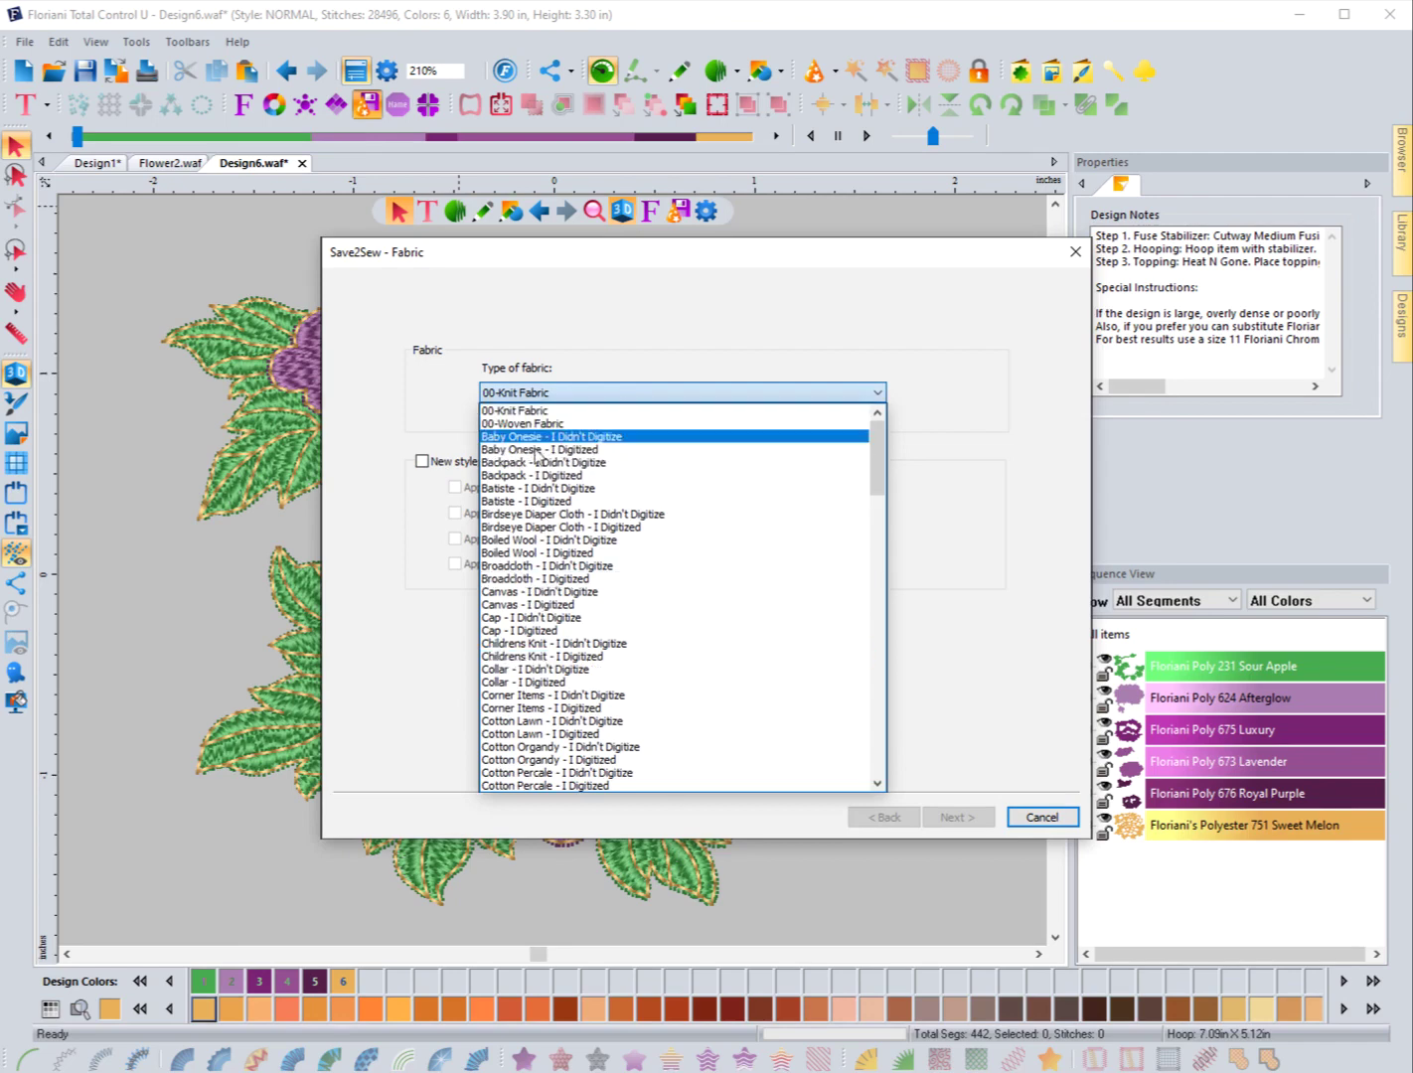
{"action": "left_click", "coordinate": [542, 629]}
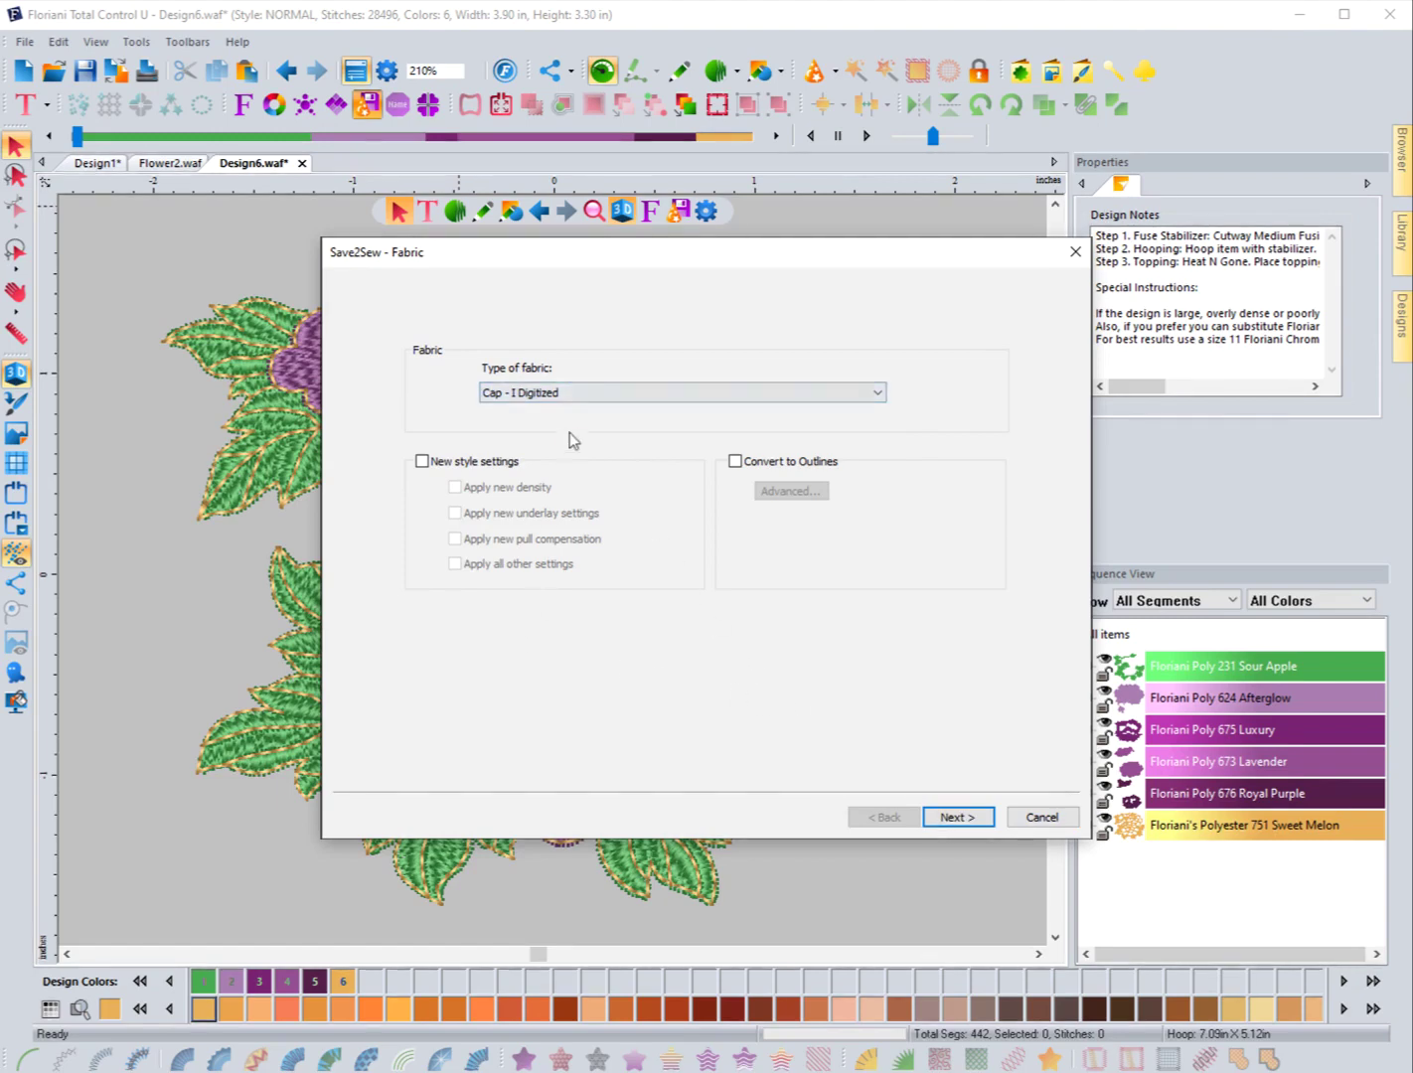
Step: Set the fabric type to Knit-Tshirt - I Digitized, review its stabilizer and topping instructions, and cancel the wizard
{"action": "left_click", "coordinate": [572, 397]}
{"action": "scroll", "coordinate": [535, 678], "scroll_direction": "down", "scroll_amount": 9}
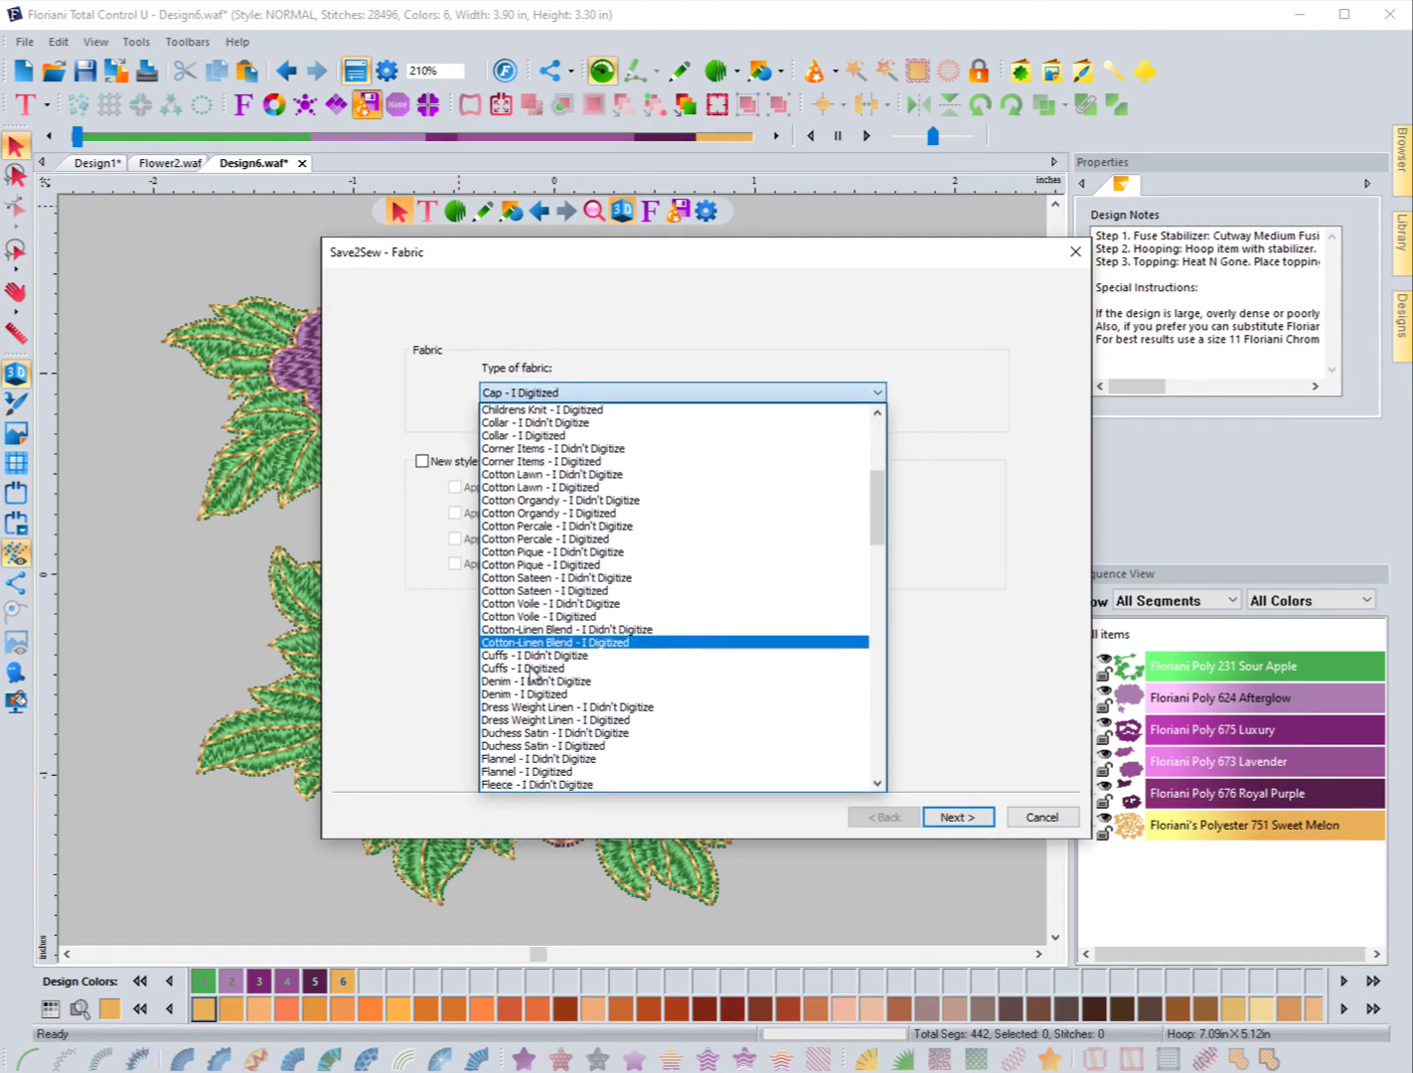
{"action": "scroll", "coordinate": [536, 678], "scroll_direction": "down", "scroll_amount": 4}
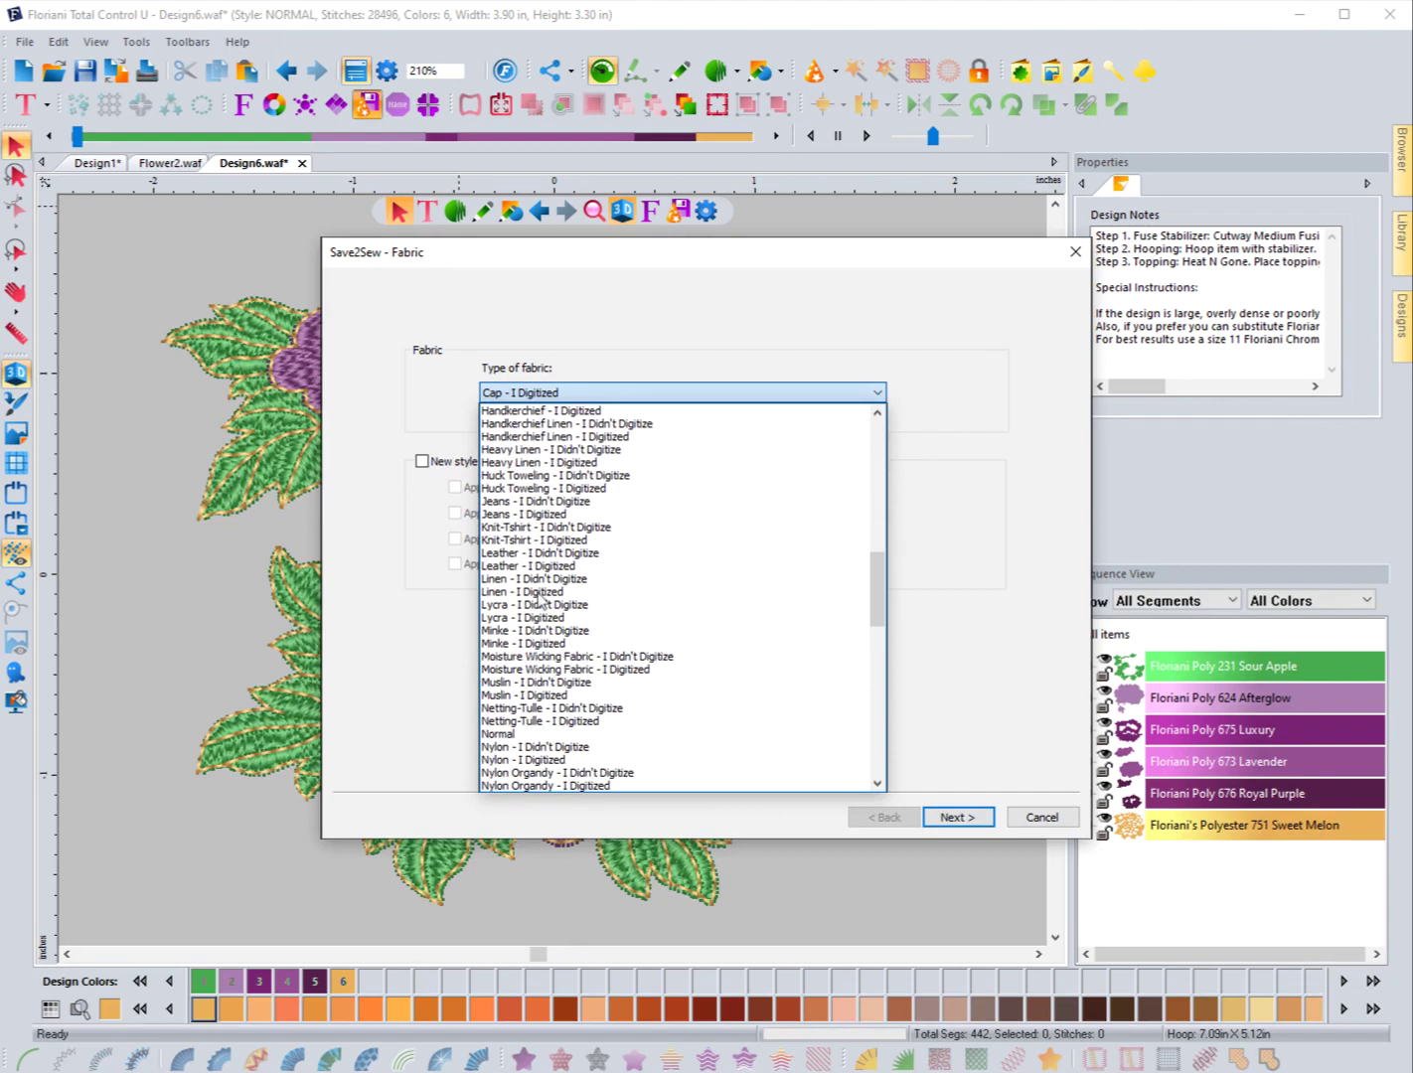
{"action": "left_click", "coordinate": [549, 542]}
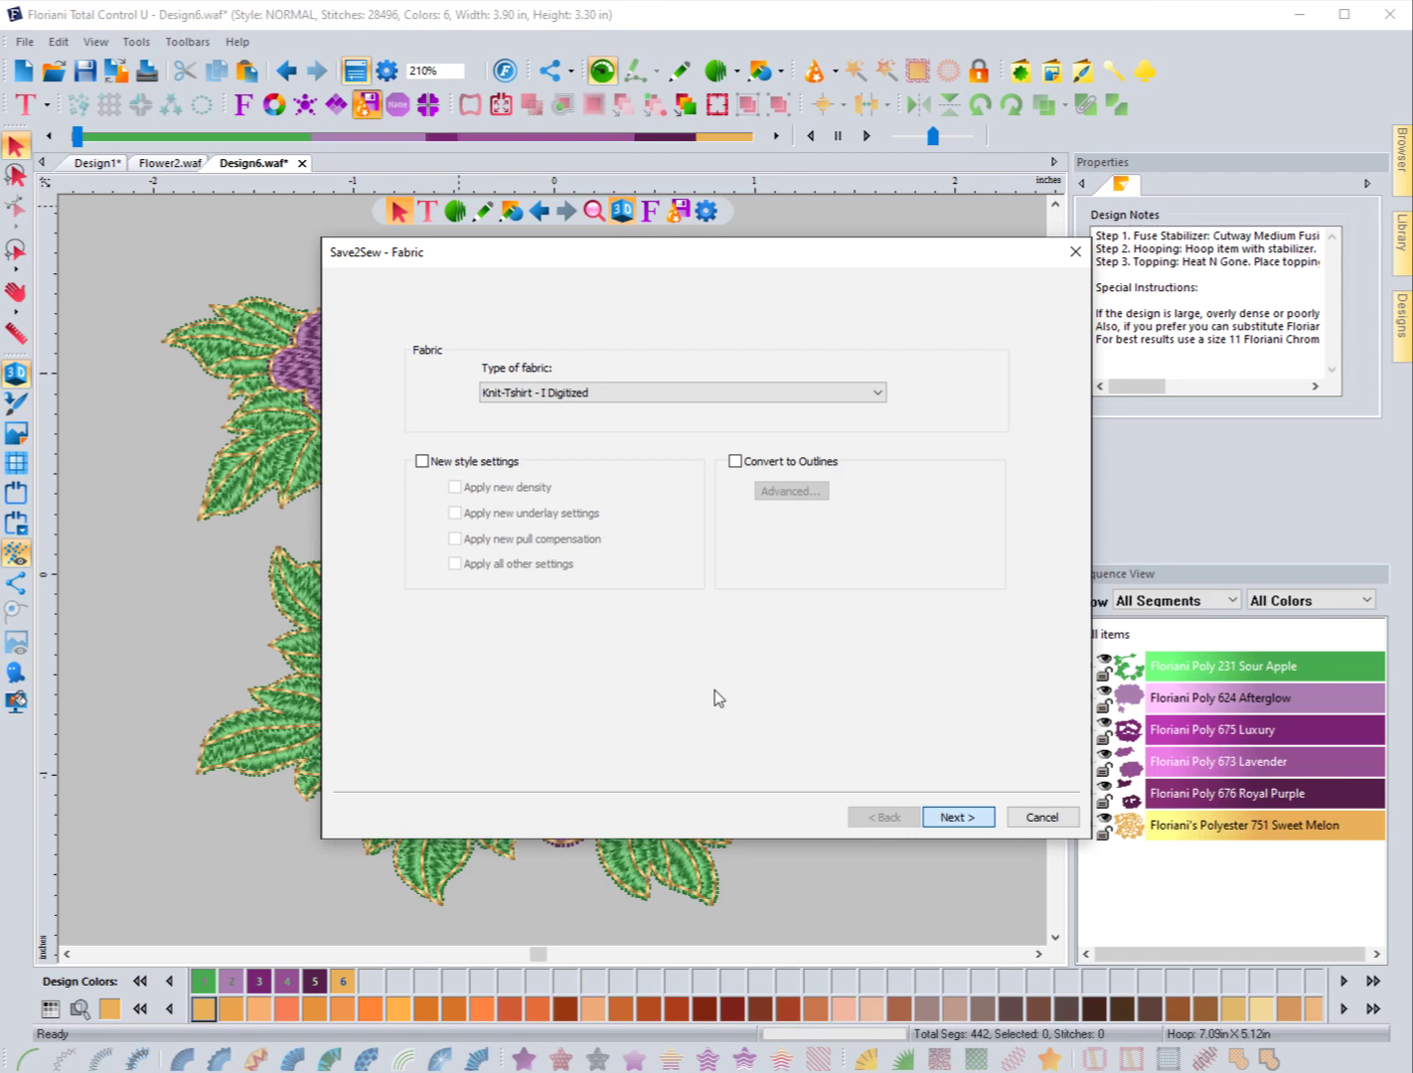
{"action": "key", "text": "Return"}
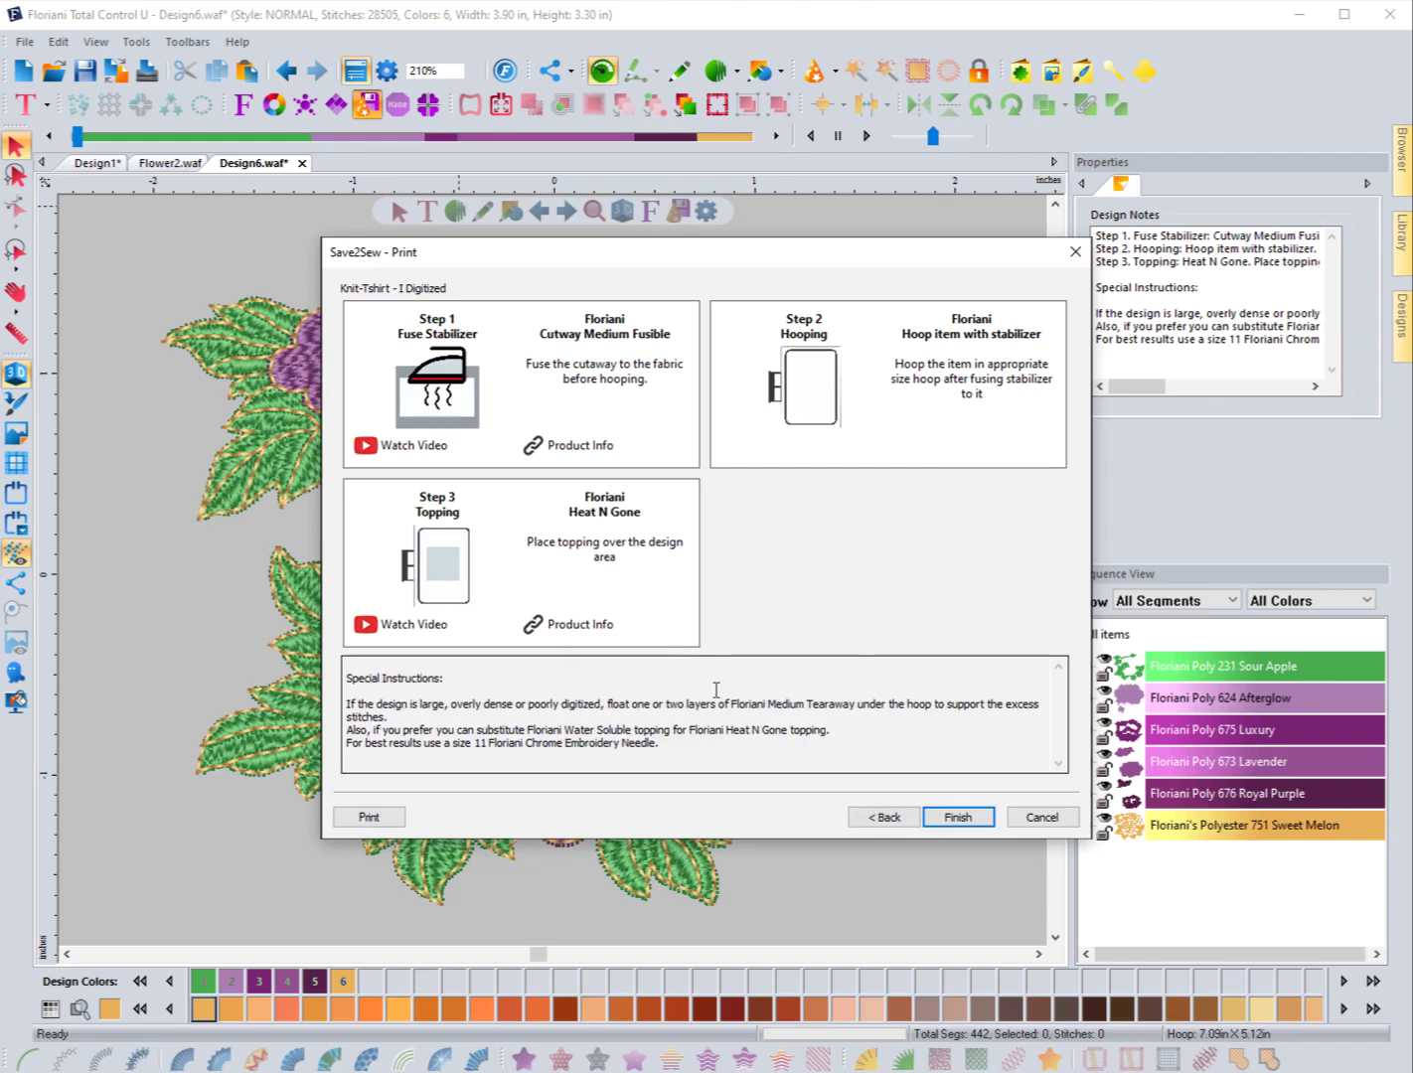
{"action": "left_click", "coordinate": [1043, 817]}
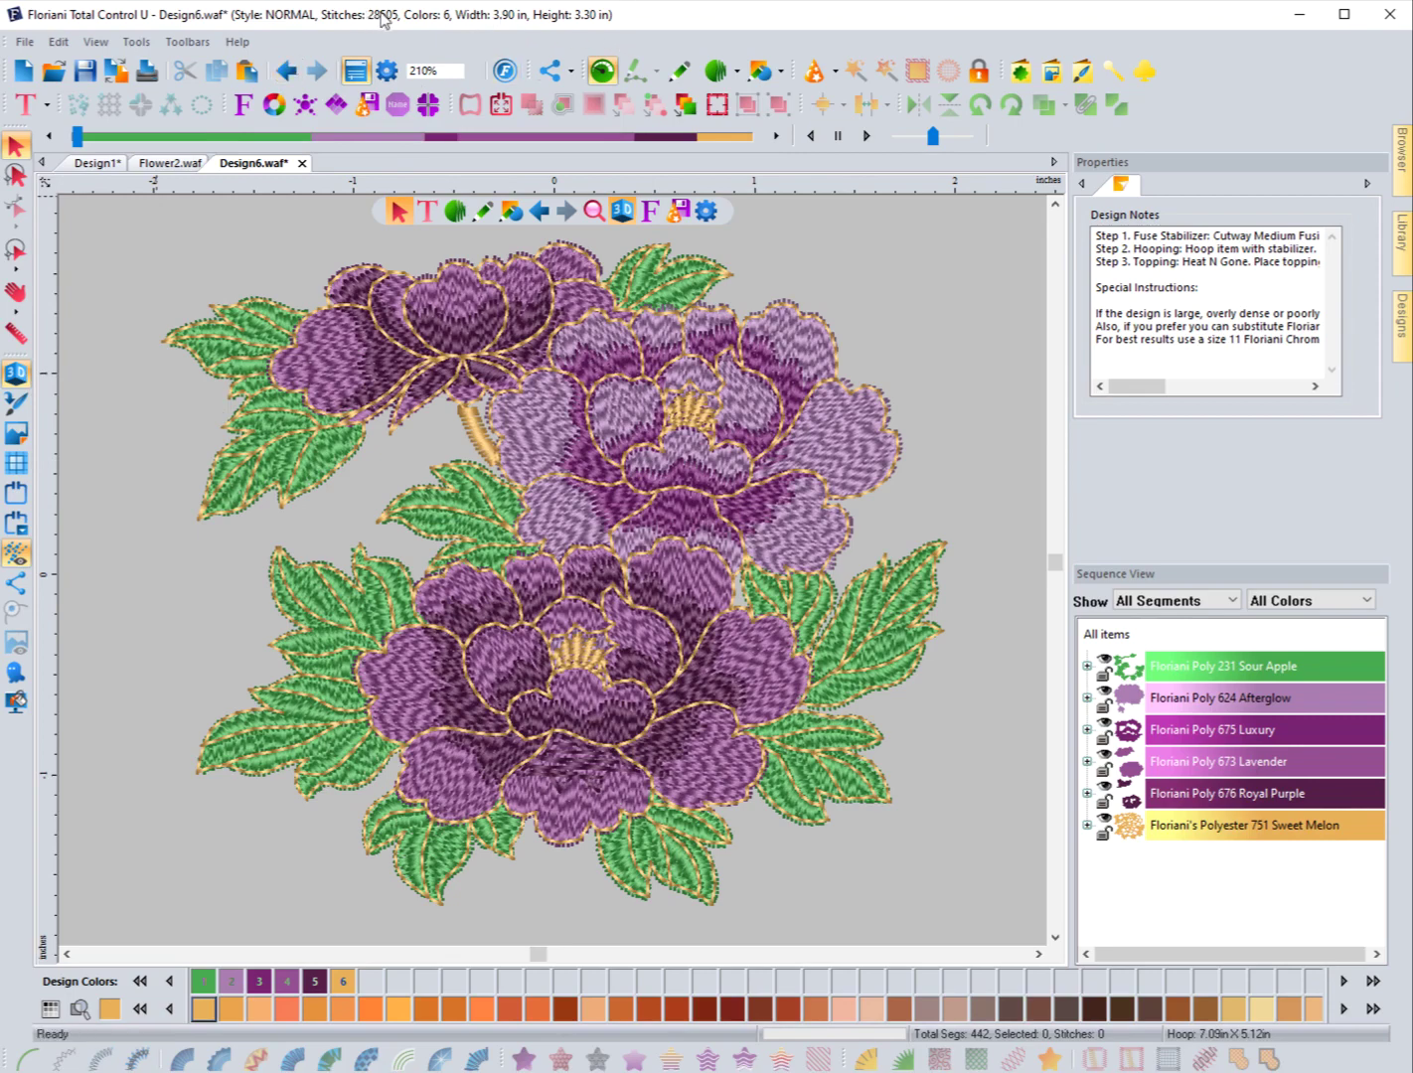
Step: Undo and redo the last Save2Sew change twice to compare the design's stitch counts
{"action": "left_click", "coordinate": [287, 72]}
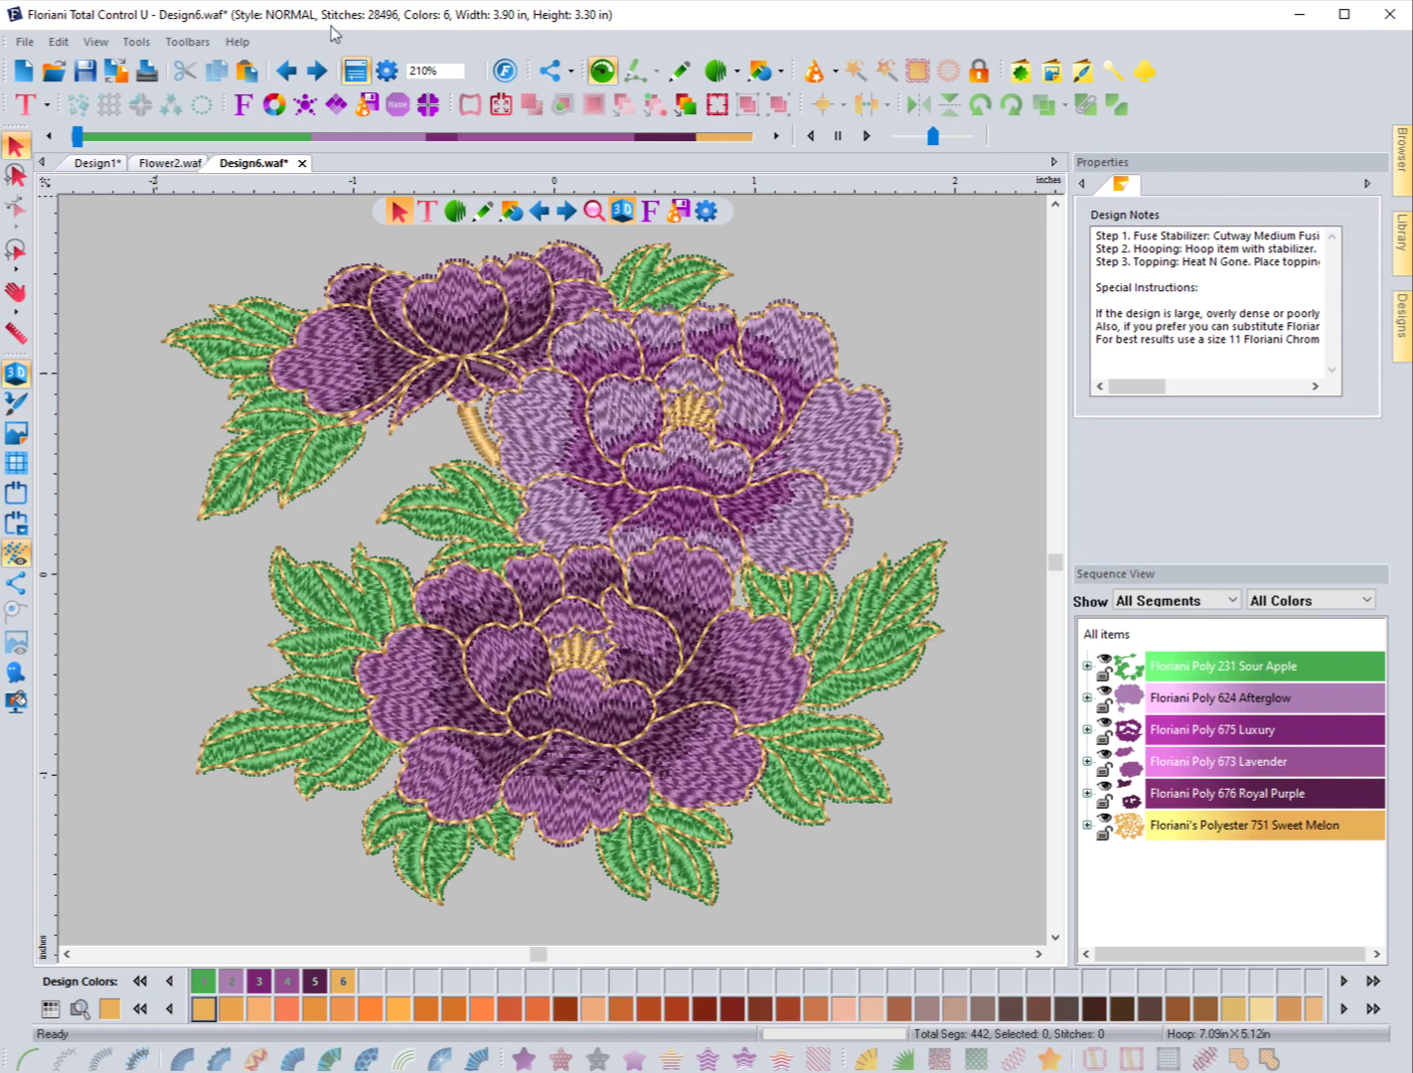
{"action": "left_click", "coordinate": [316, 72]}
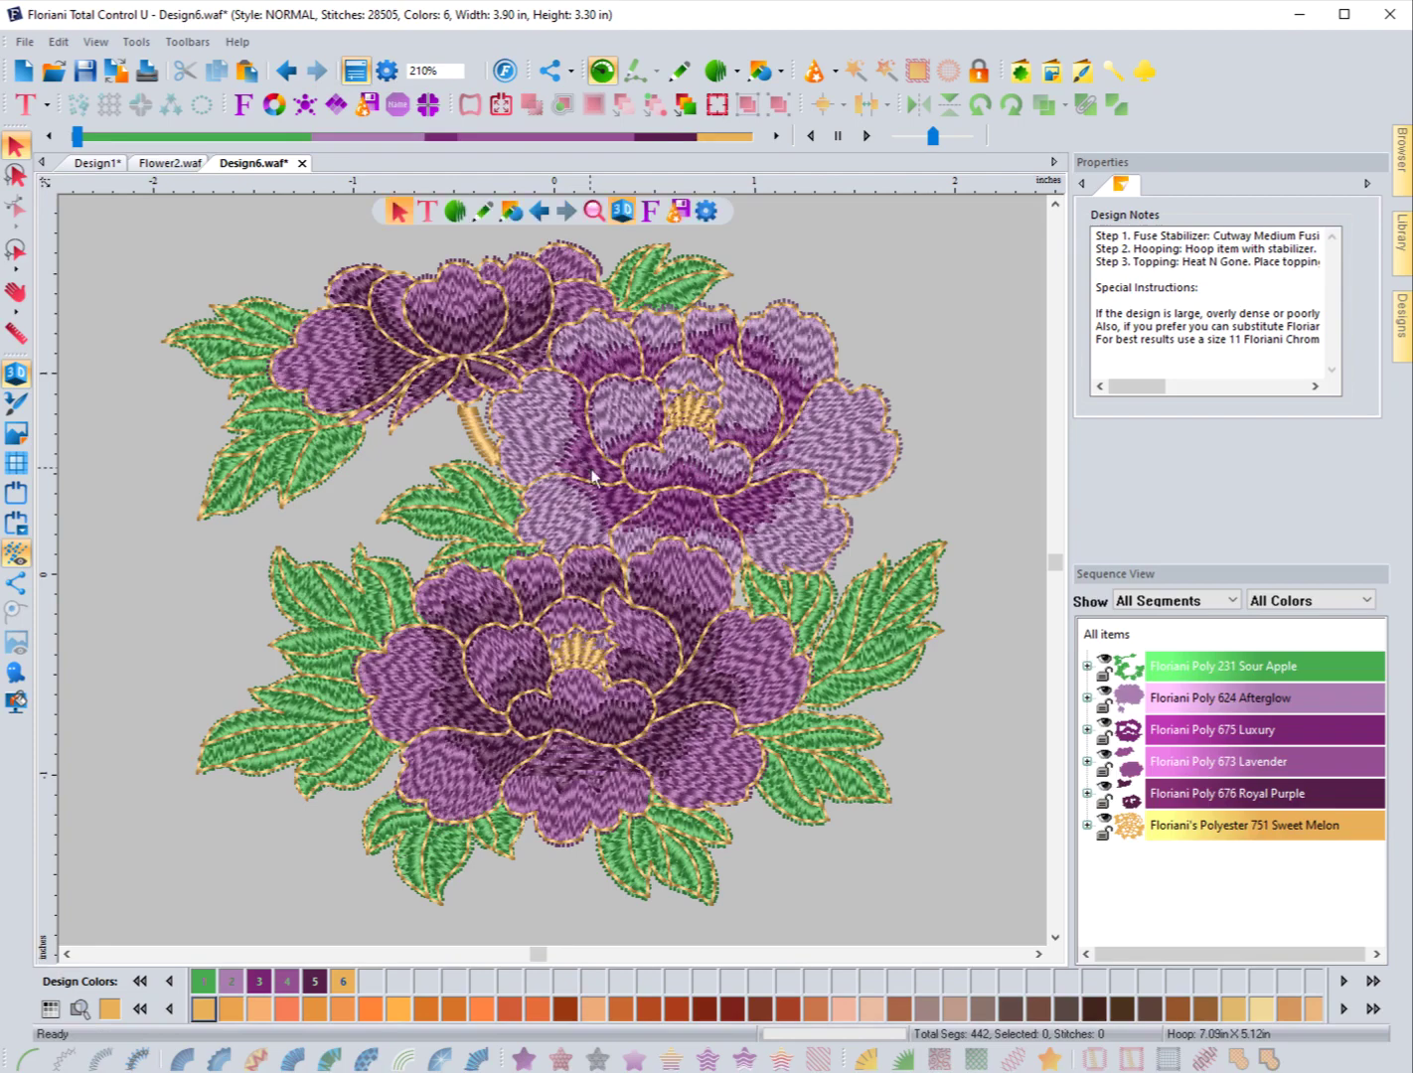
{"action": "left_click", "coordinate": [287, 71]}
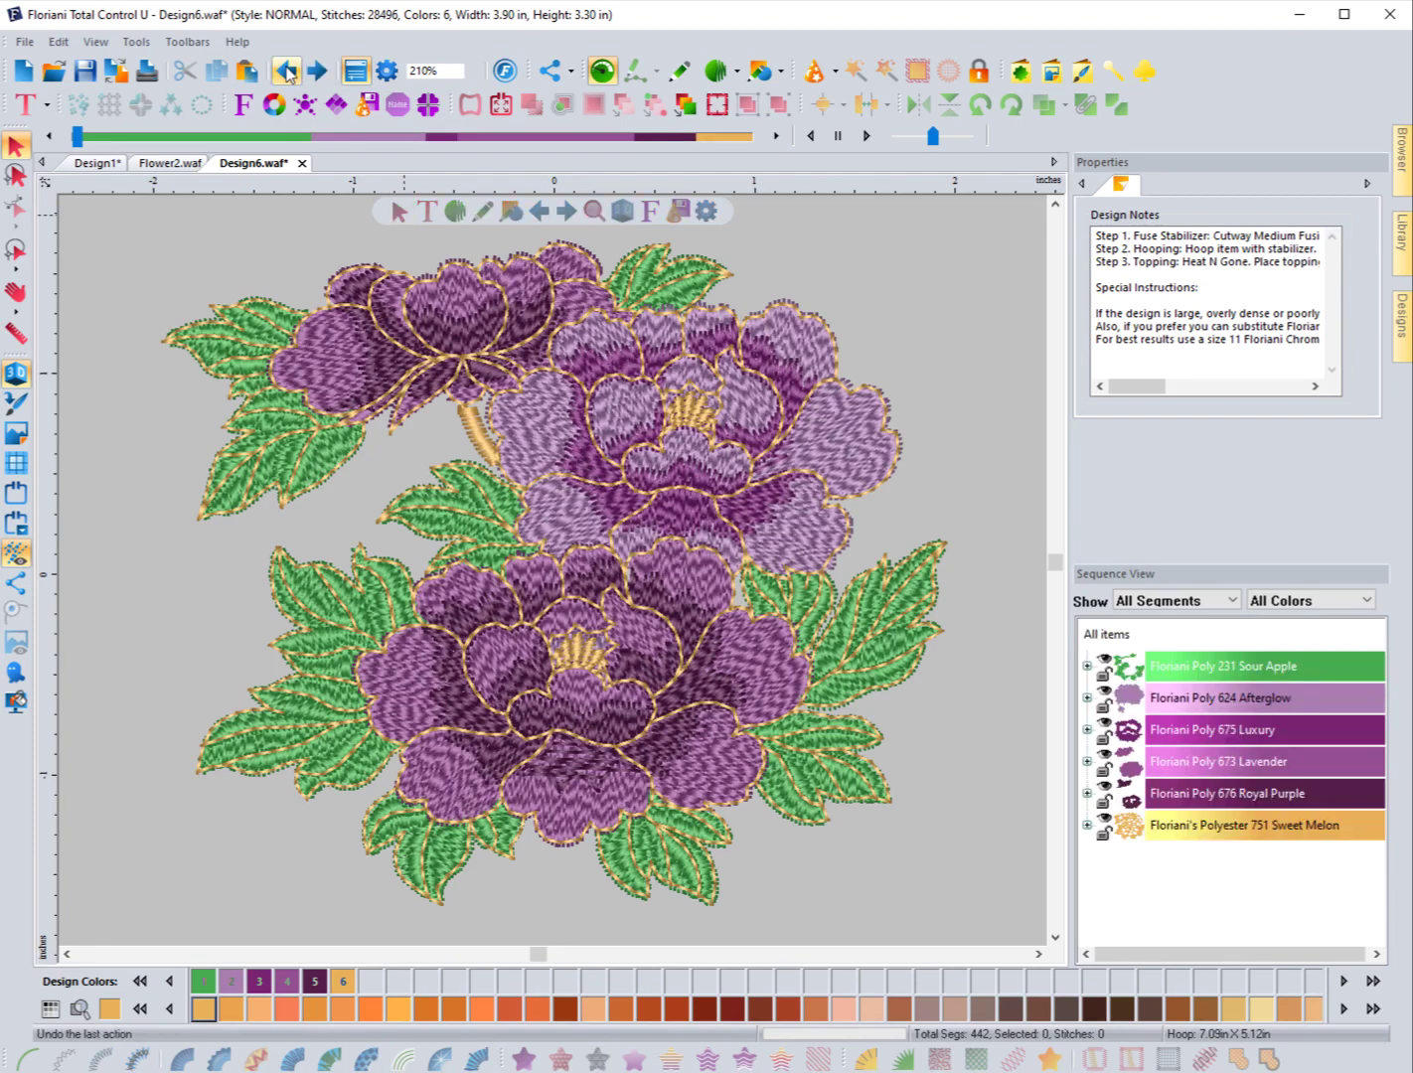
{"action": "left_click", "coordinate": [317, 73]}
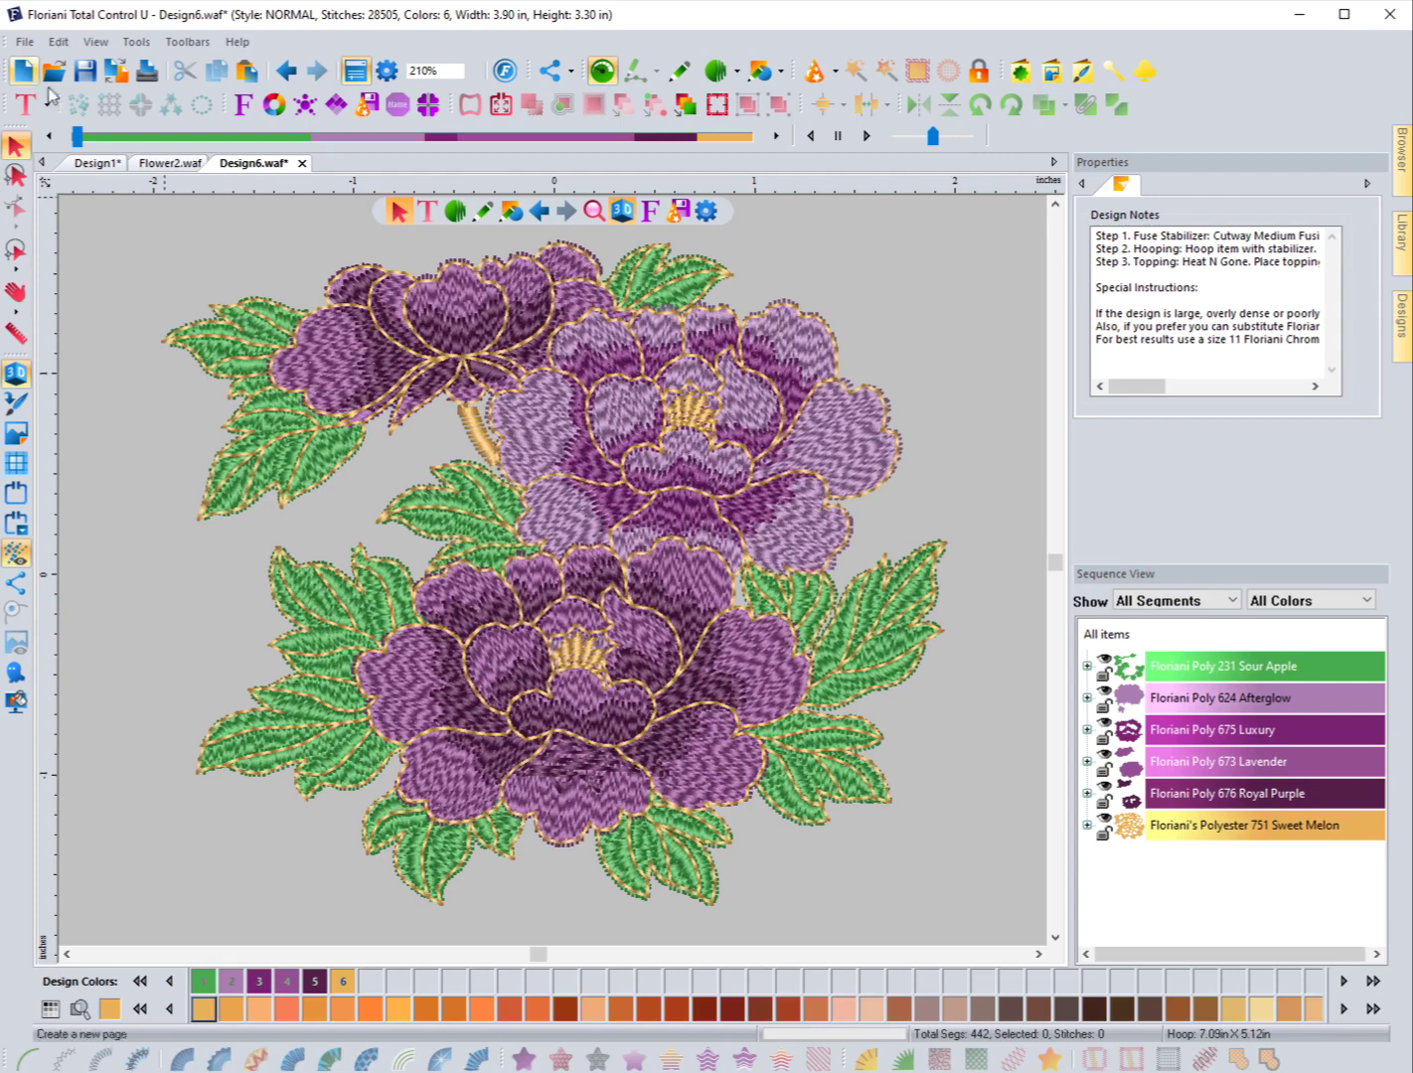
Step: Reopen Save2Sew for the design and browse the available fabric types, including their I Digitized and I Didn't Digitize variants
{"action": "left_click", "coordinate": [24, 42]}
{"action": "left_click", "coordinate": [78, 153]}
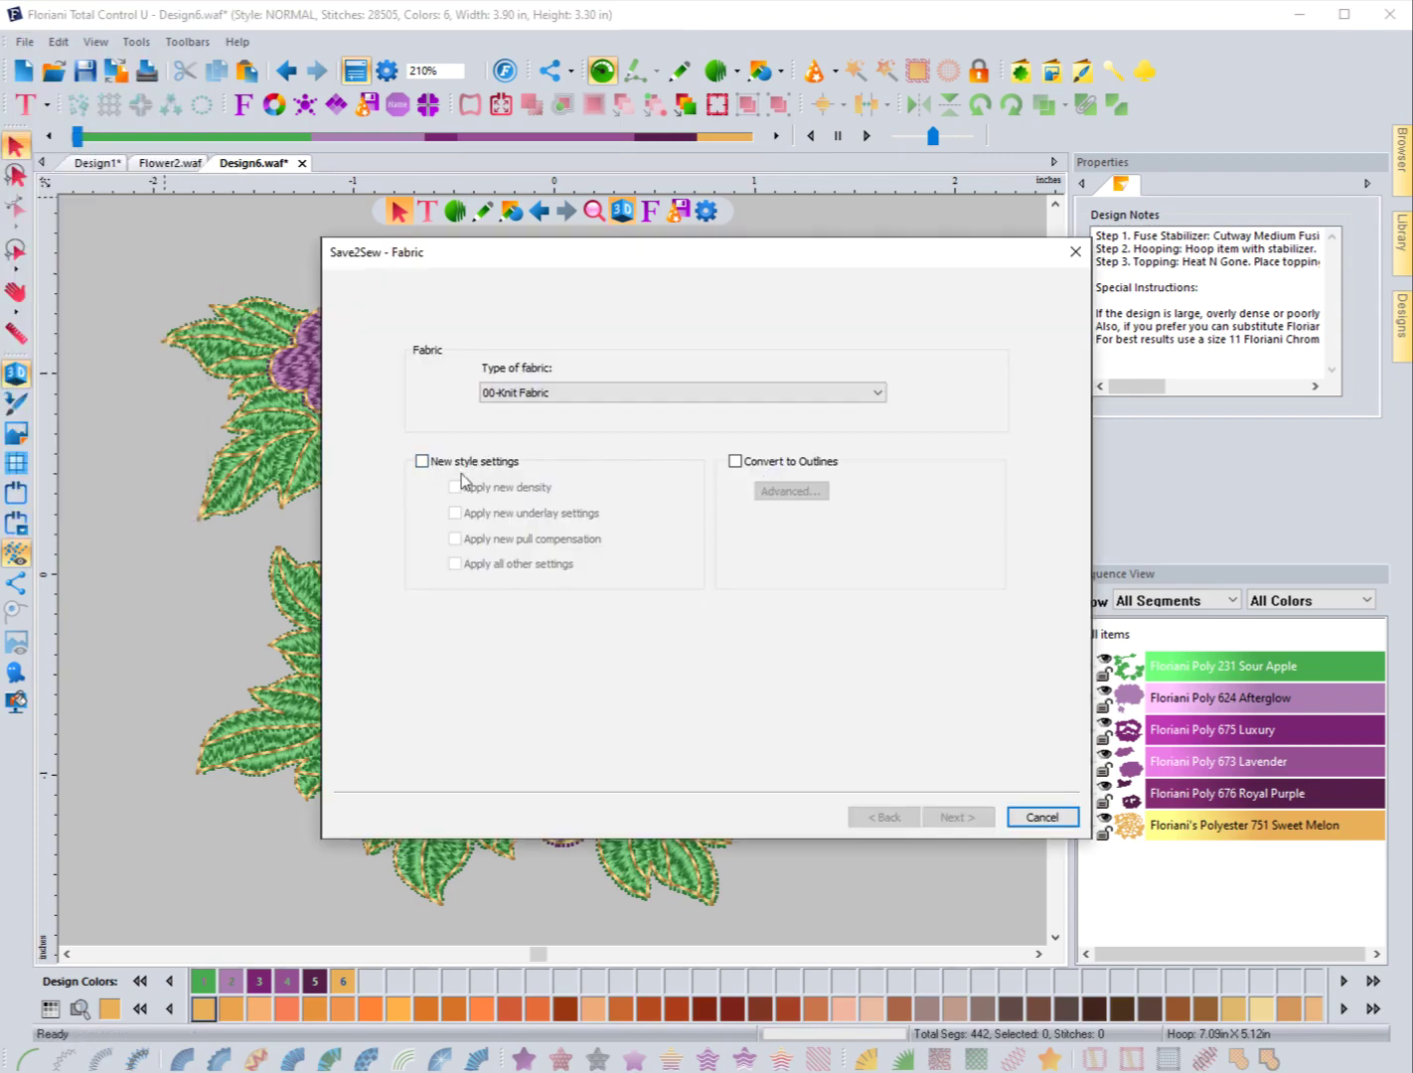
{"action": "left_click", "coordinate": [520, 400]}
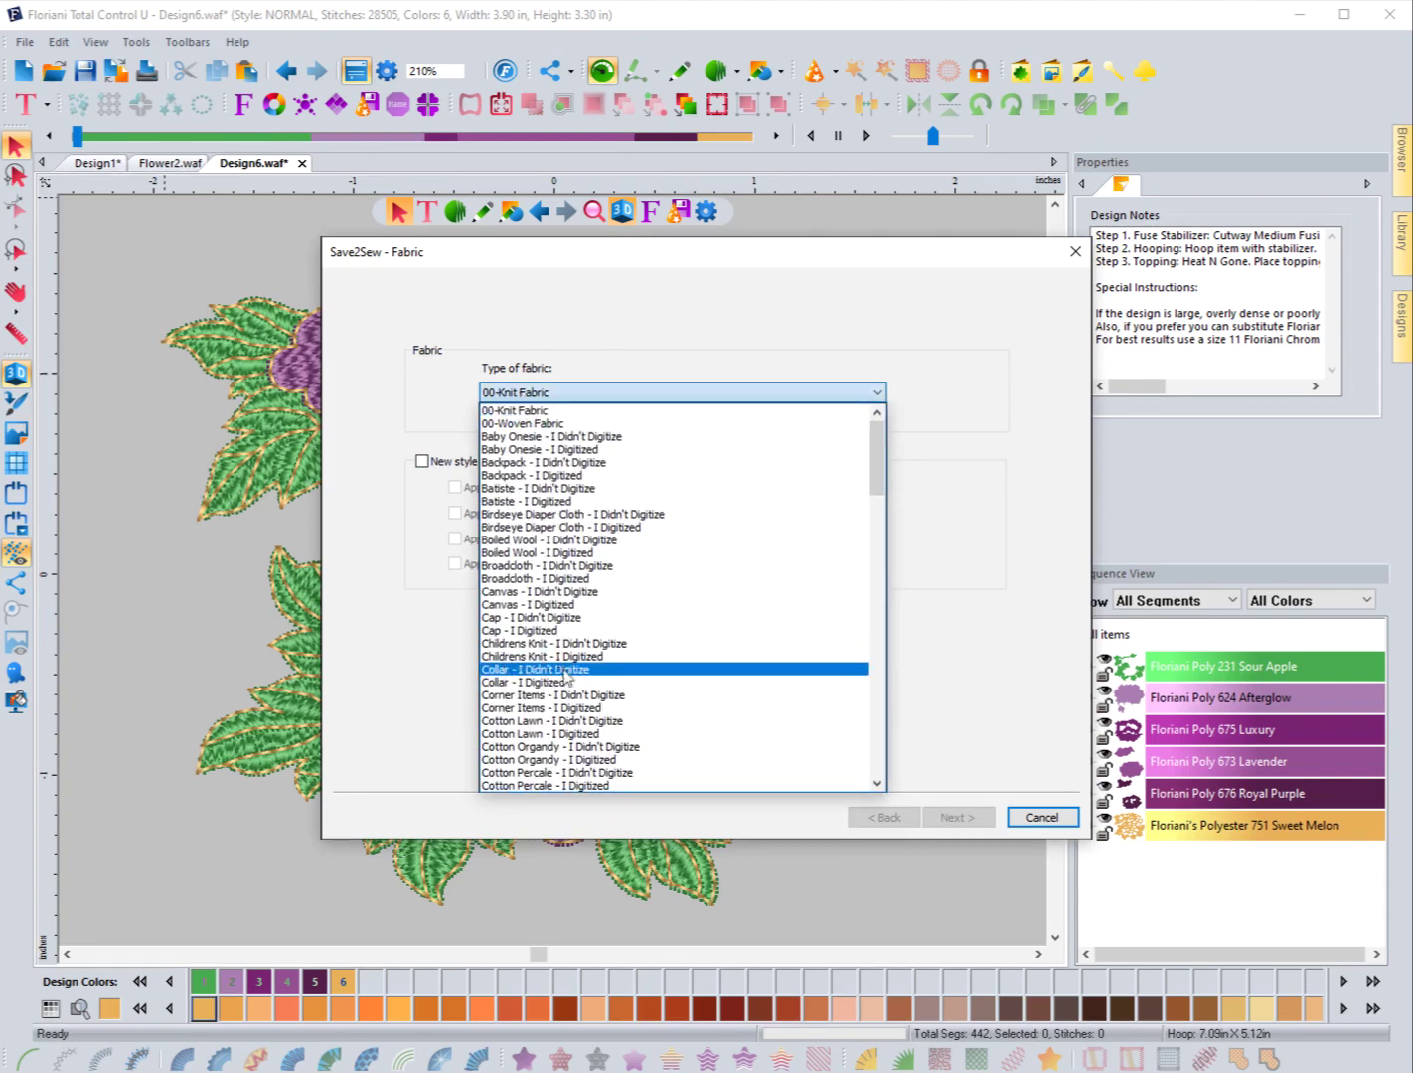
{"action": "scroll", "coordinate": [569, 681], "scroll_direction": "down", "scroll_amount": 12}
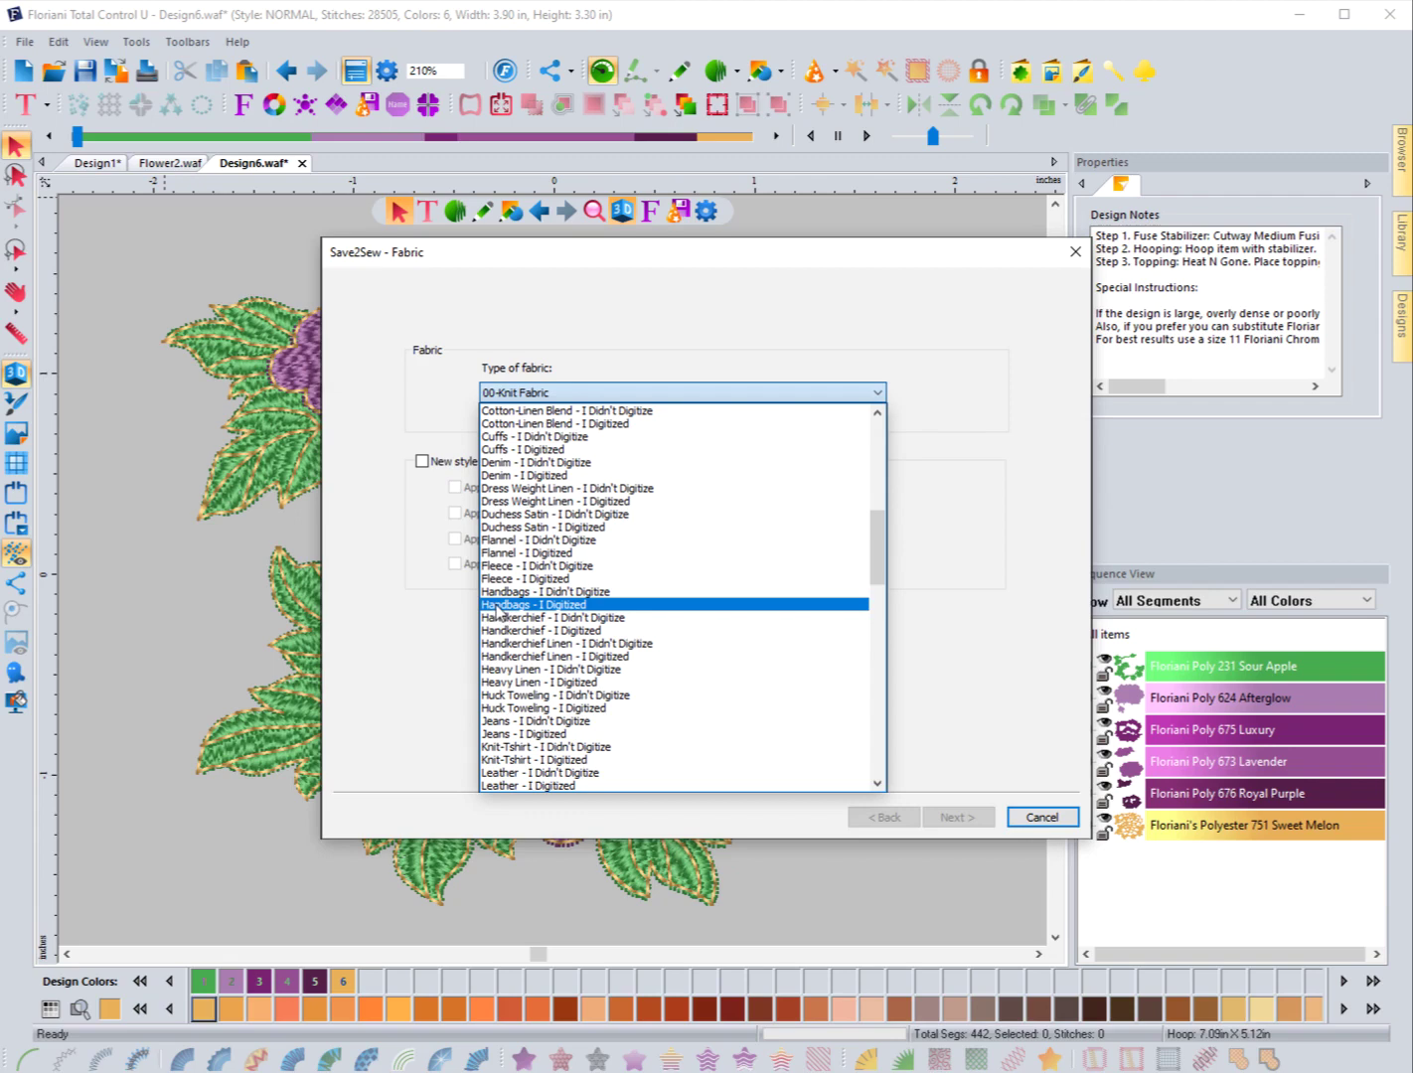
{"action": "scroll", "coordinate": [496, 612], "scroll_direction": "down", "scroll_amount": 6}
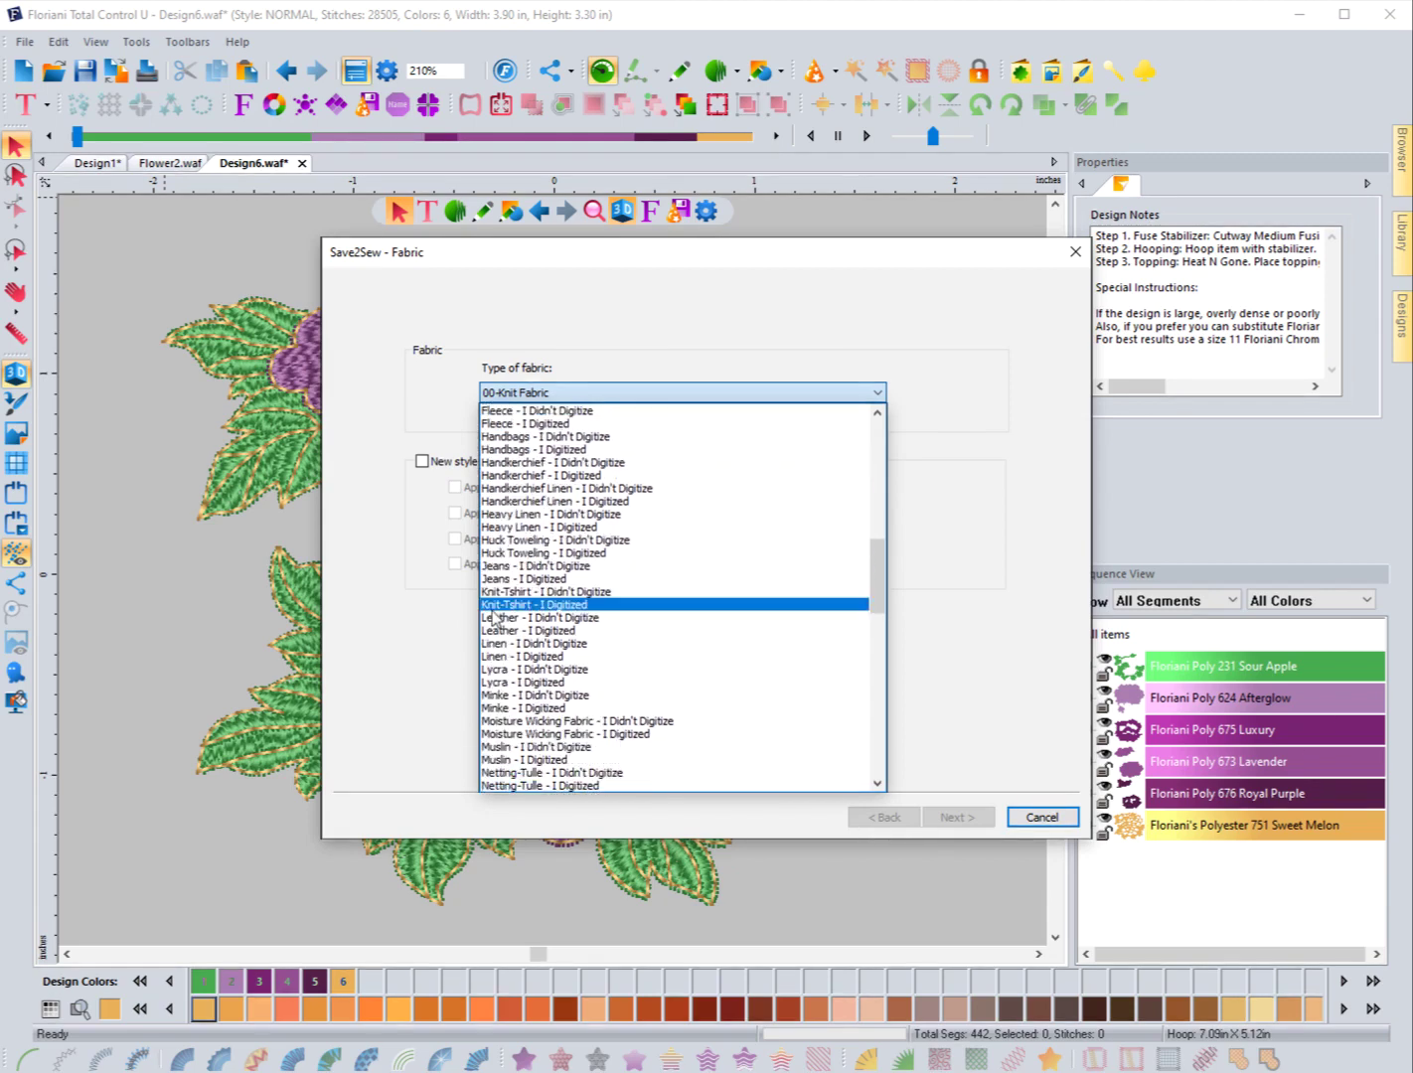
{"action": "scroll", "coordinate": [492, 618], "scroll_direction": "down", "scroll_amount": 3}
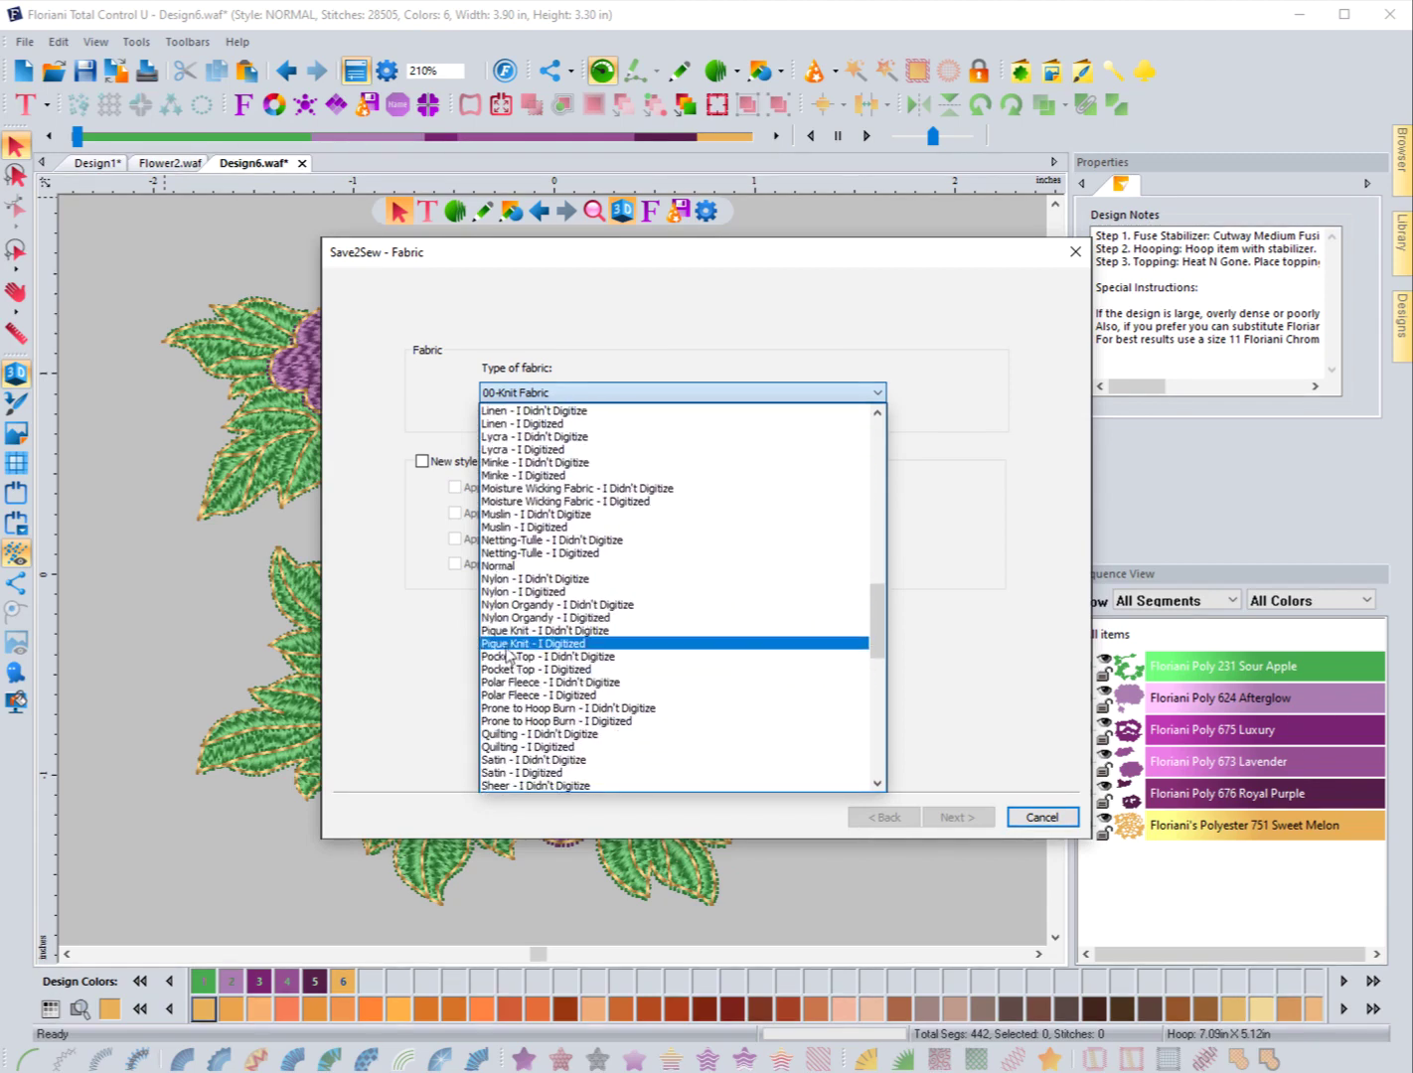
{"action": "left_click", "coordinate": [400, 762]}
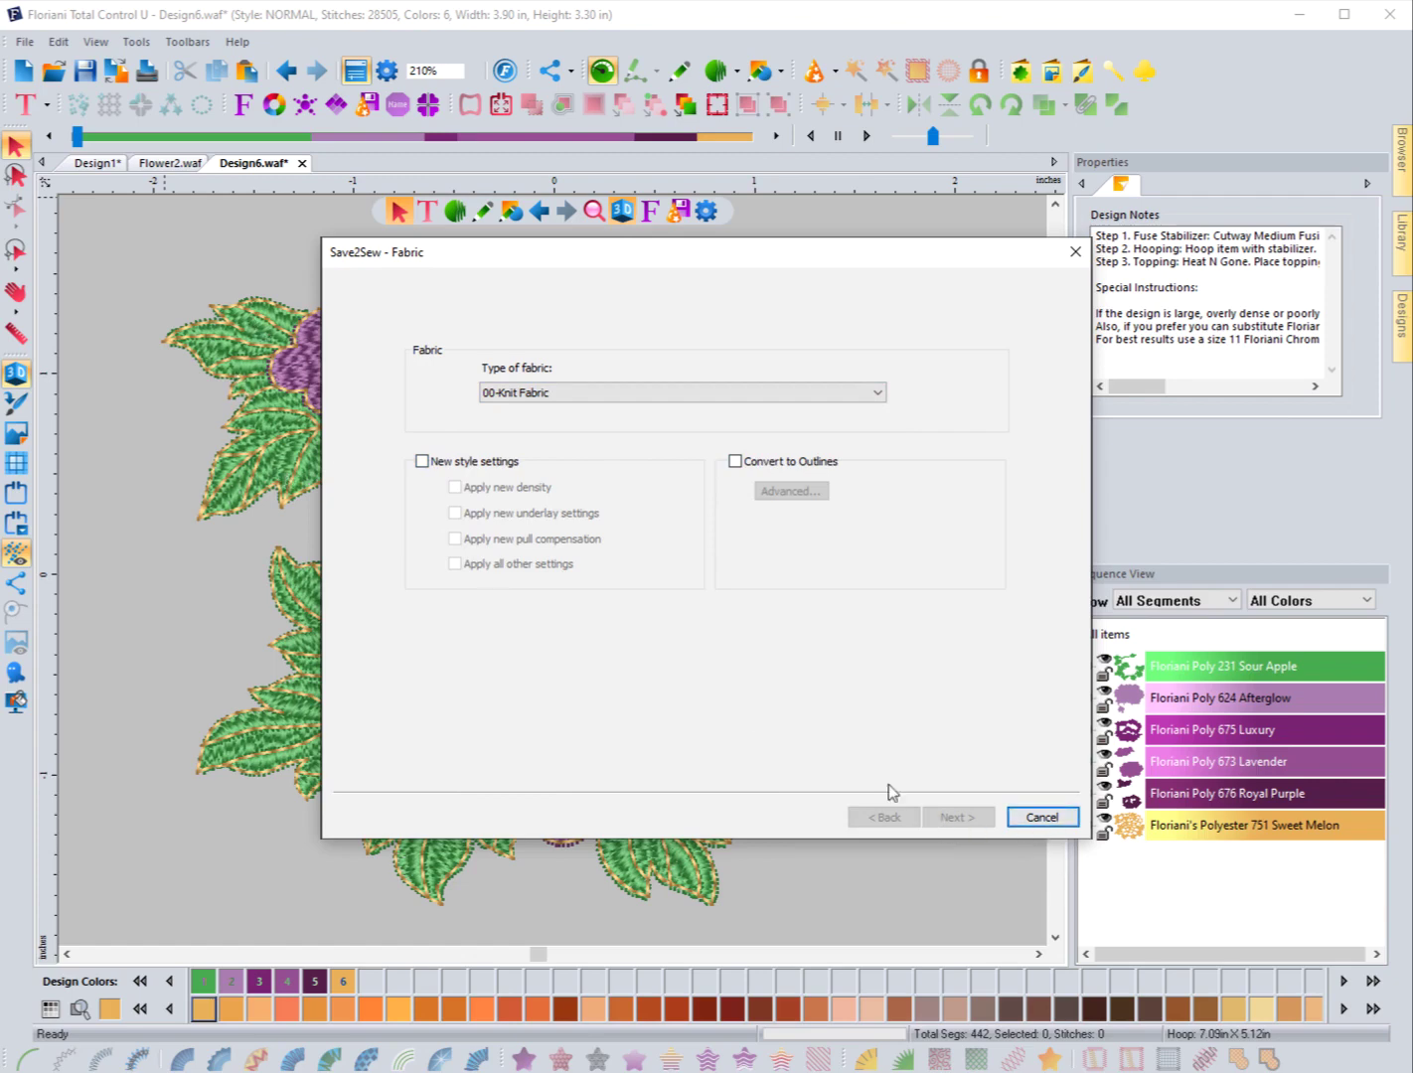
Step: Set the fabric type to Birdseye Diaper Cloth - I Didn't Digitize, review its stabilizer and topping instructions, and cancel the wizard
{"action": "left_click", "coordinate": [612, 401]}
{"action": "left_click", "coordinate": [595, 521]}
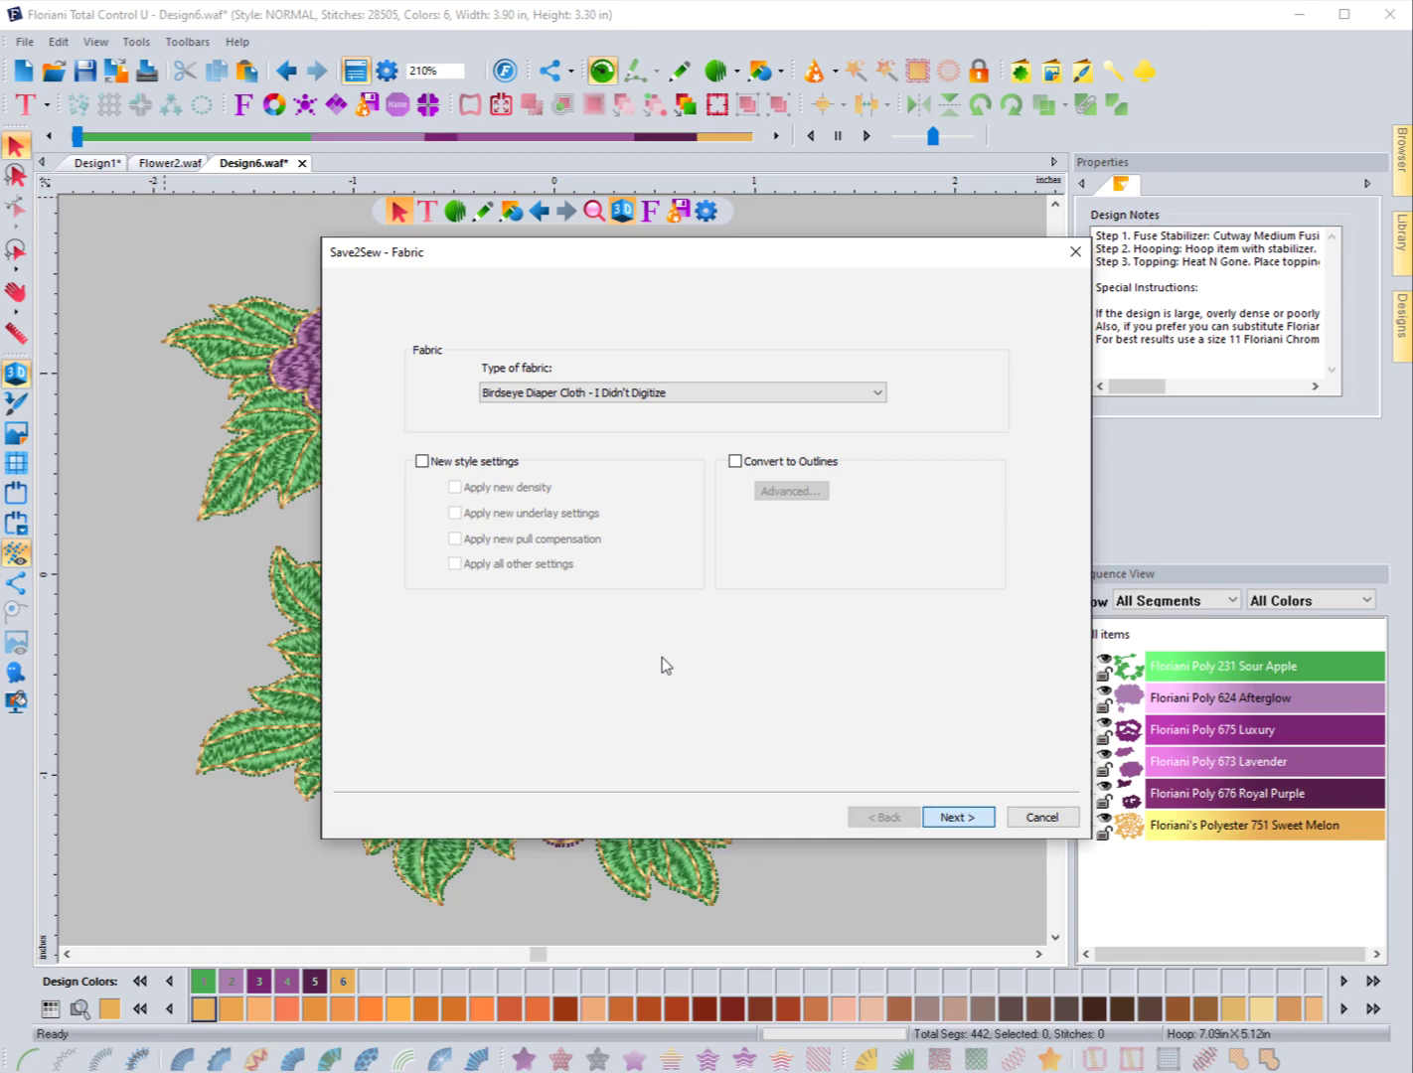
{"action": "key", "text": "Return"}
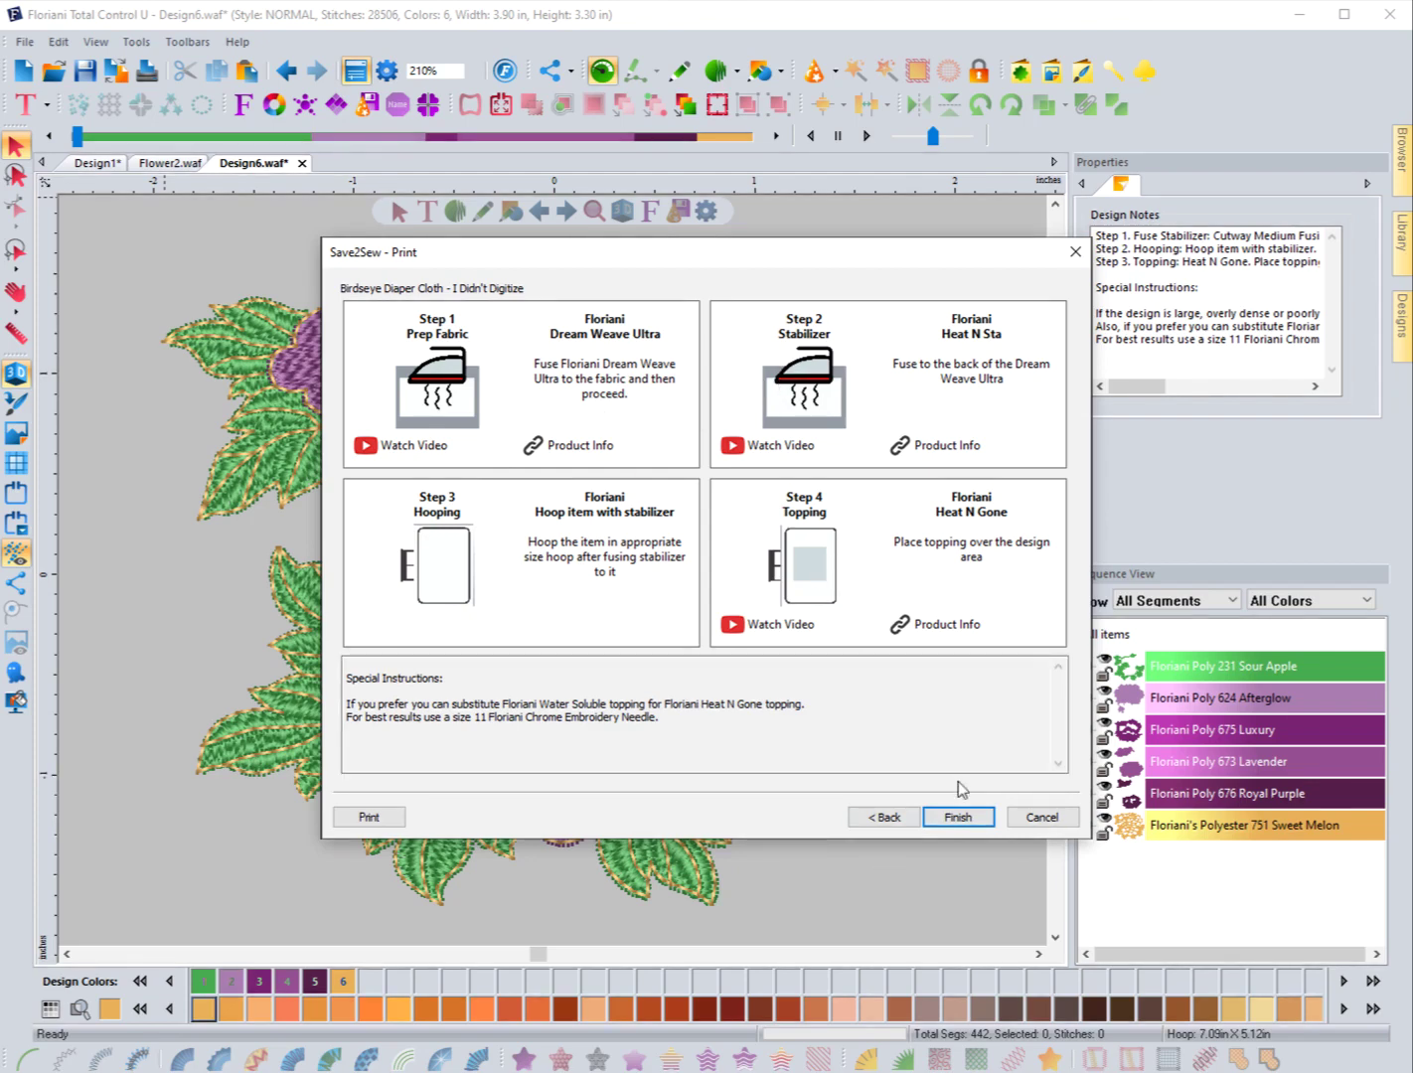
{"action": "left_click", "coordinate": [1040, 817]}
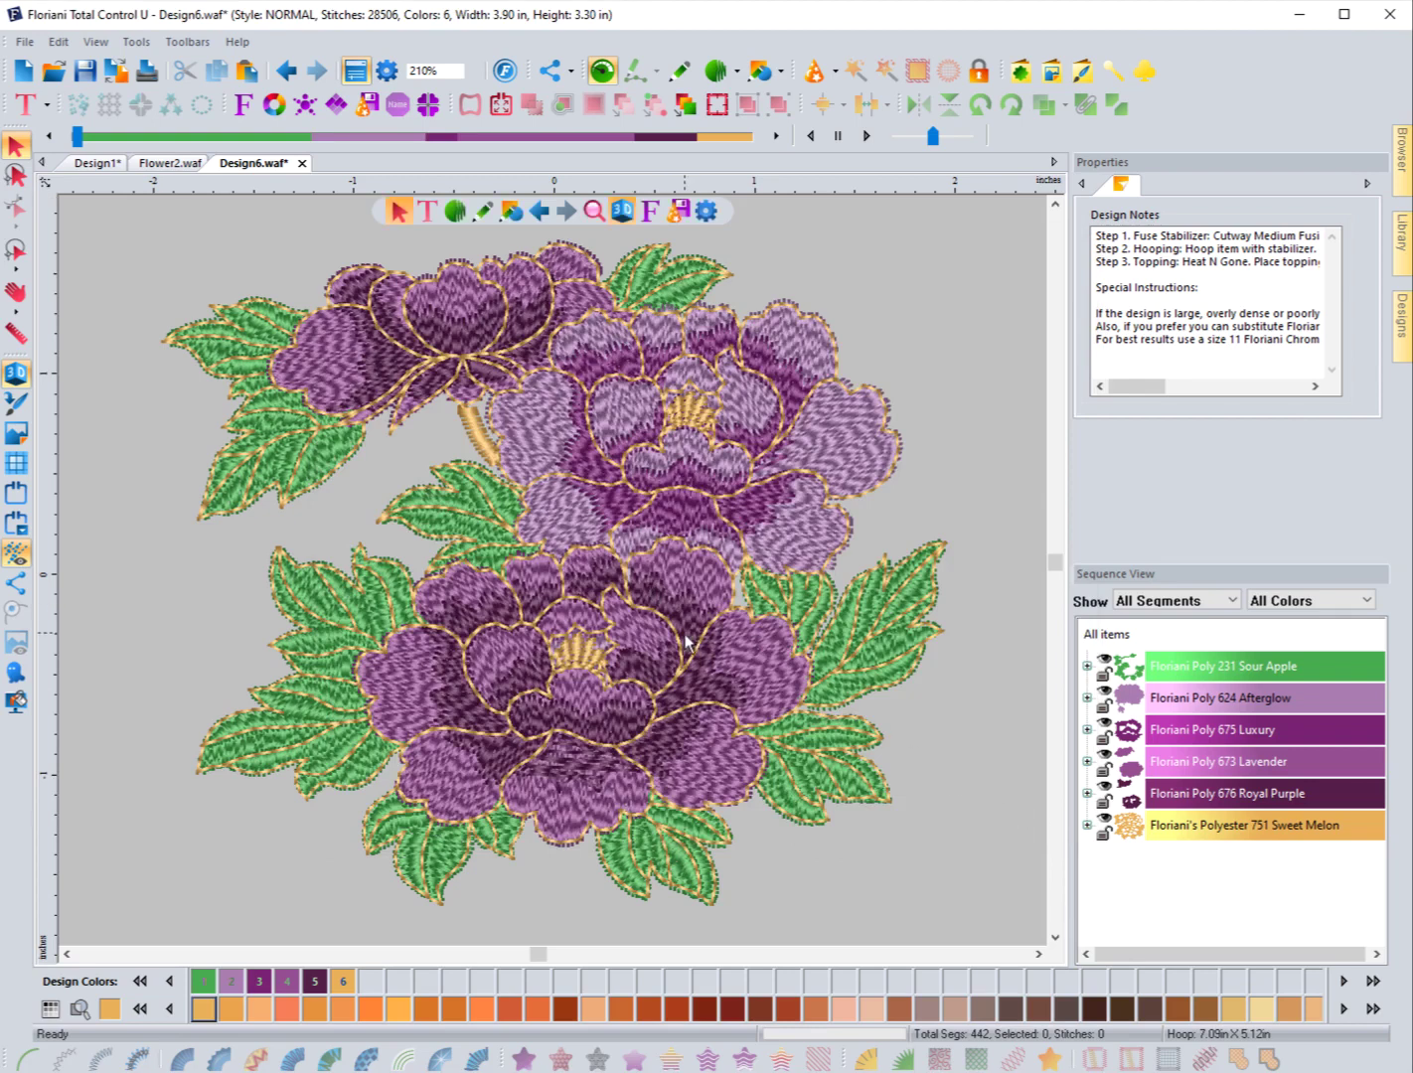